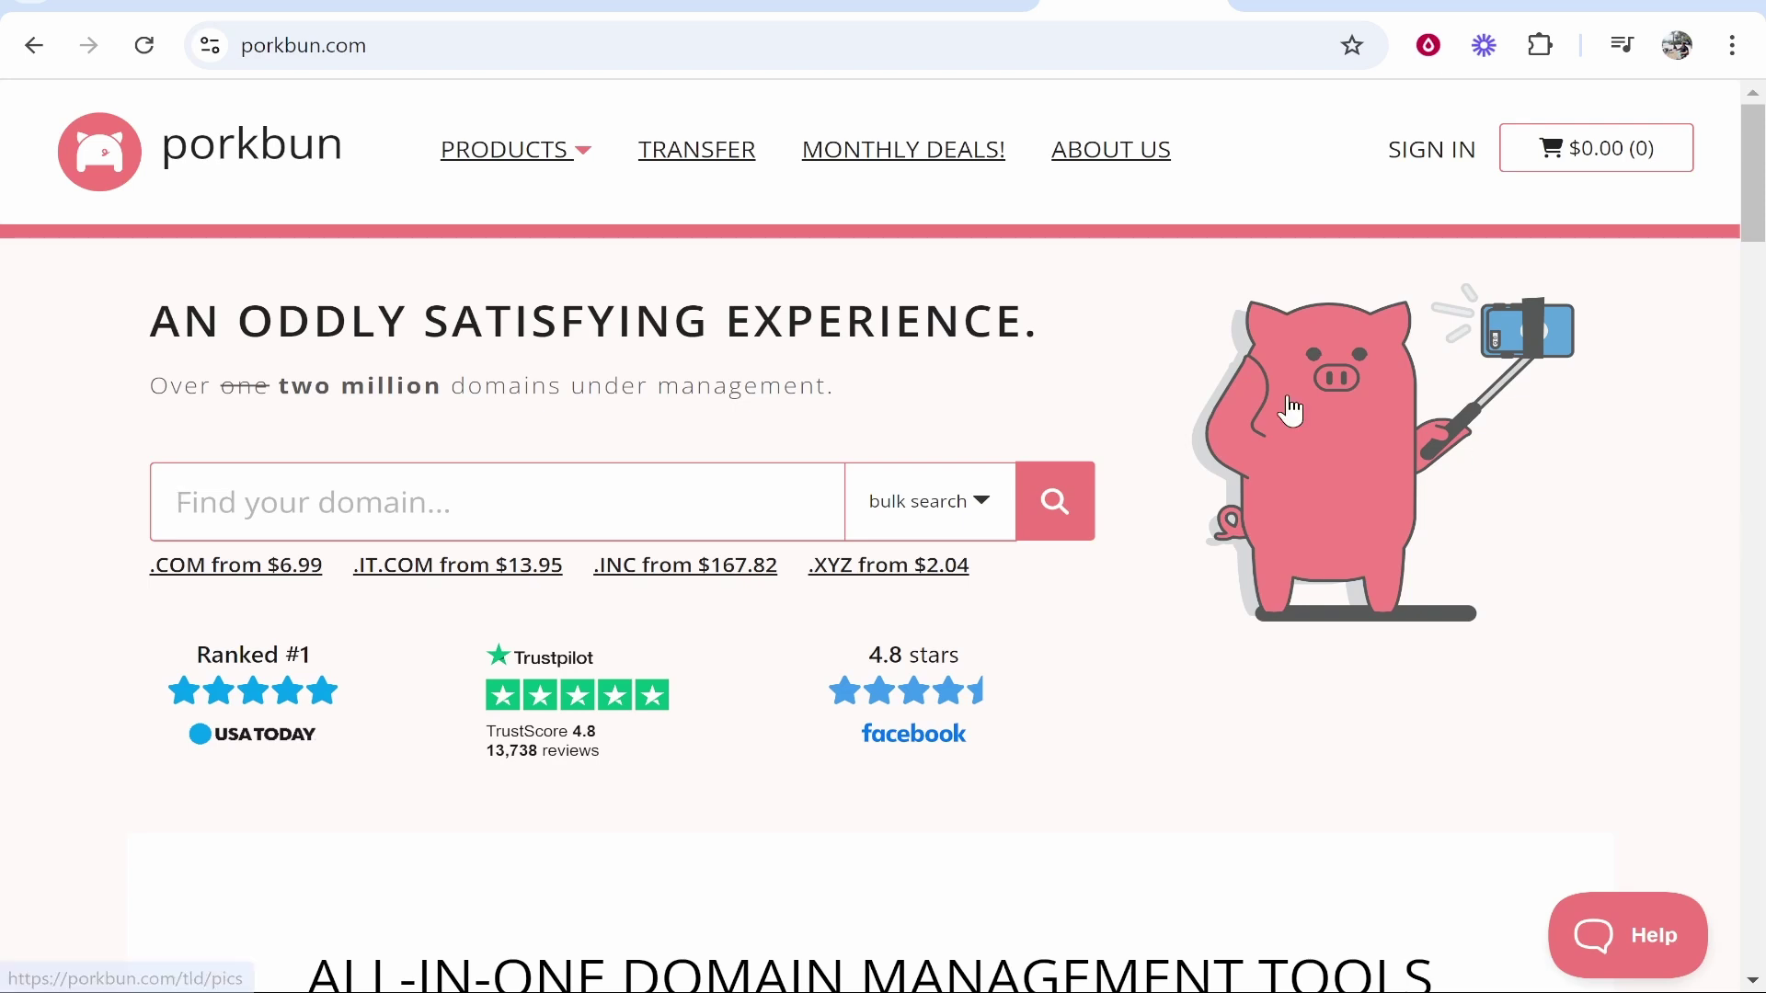
Search Porkbun for knowledgebaseonline.com and find it unavailable
left_click(450, 39)
left_click(99, 312)
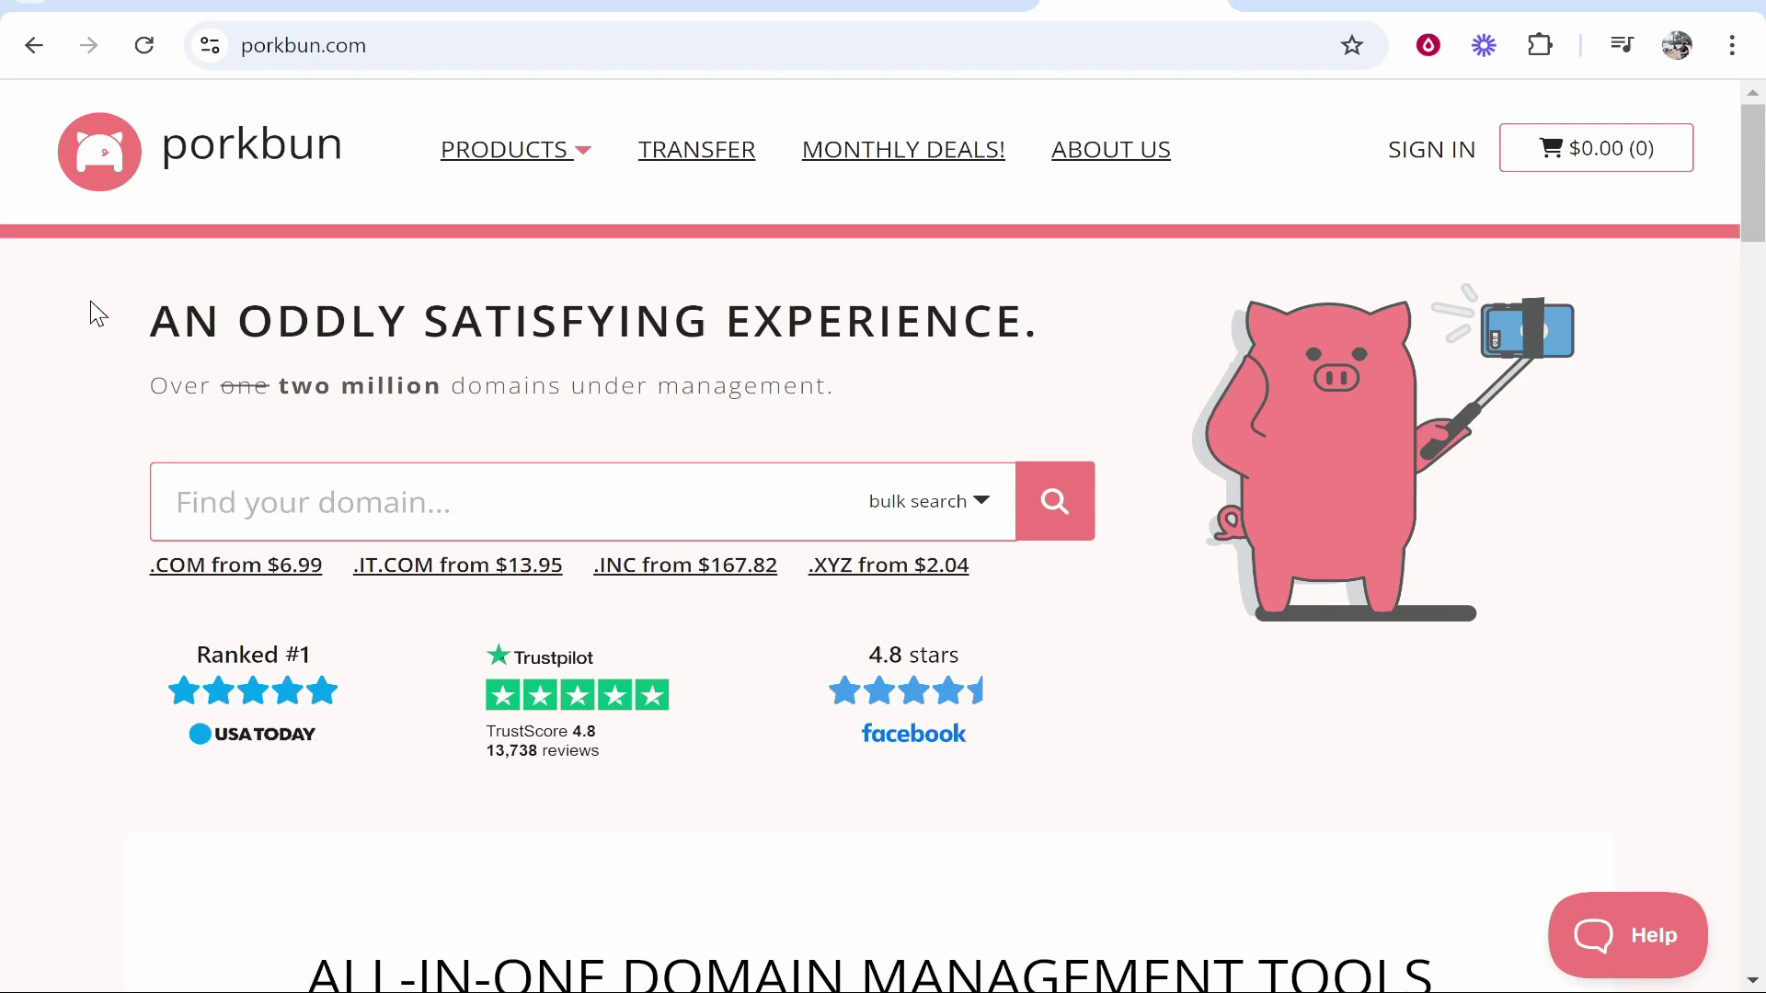
left_click(384, 501)
type("knowledgebaseonli")
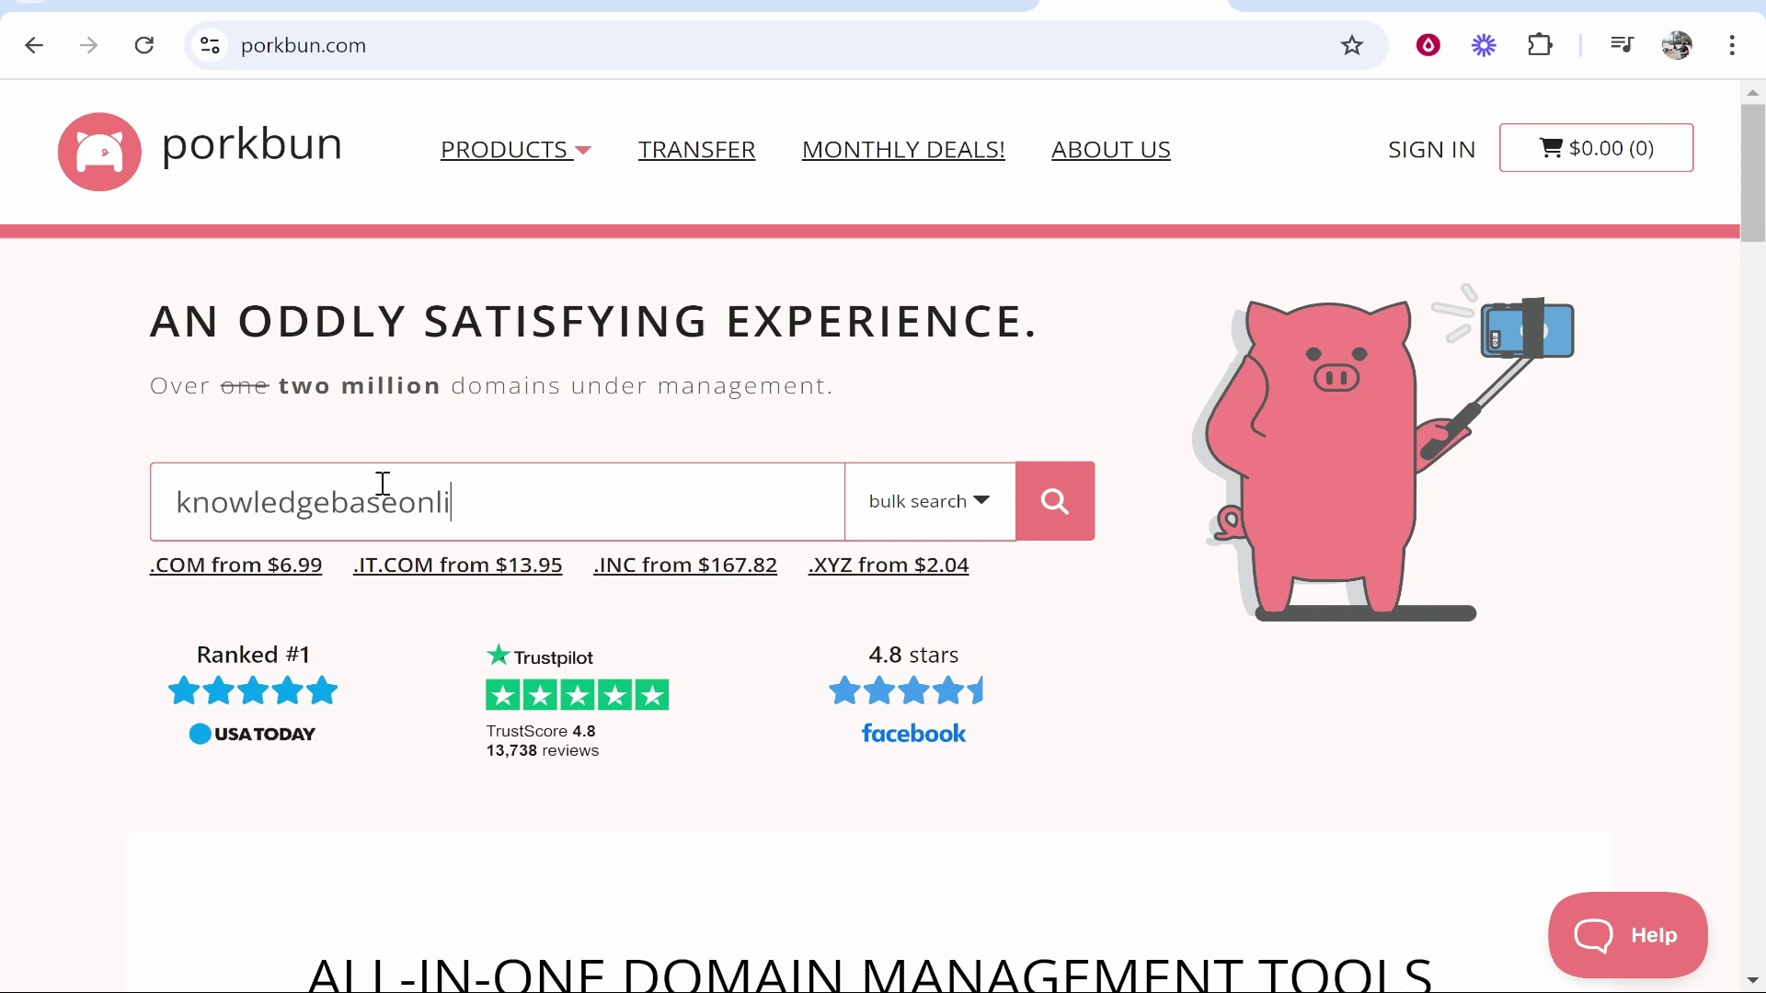
type("ne.com")
key("Return")
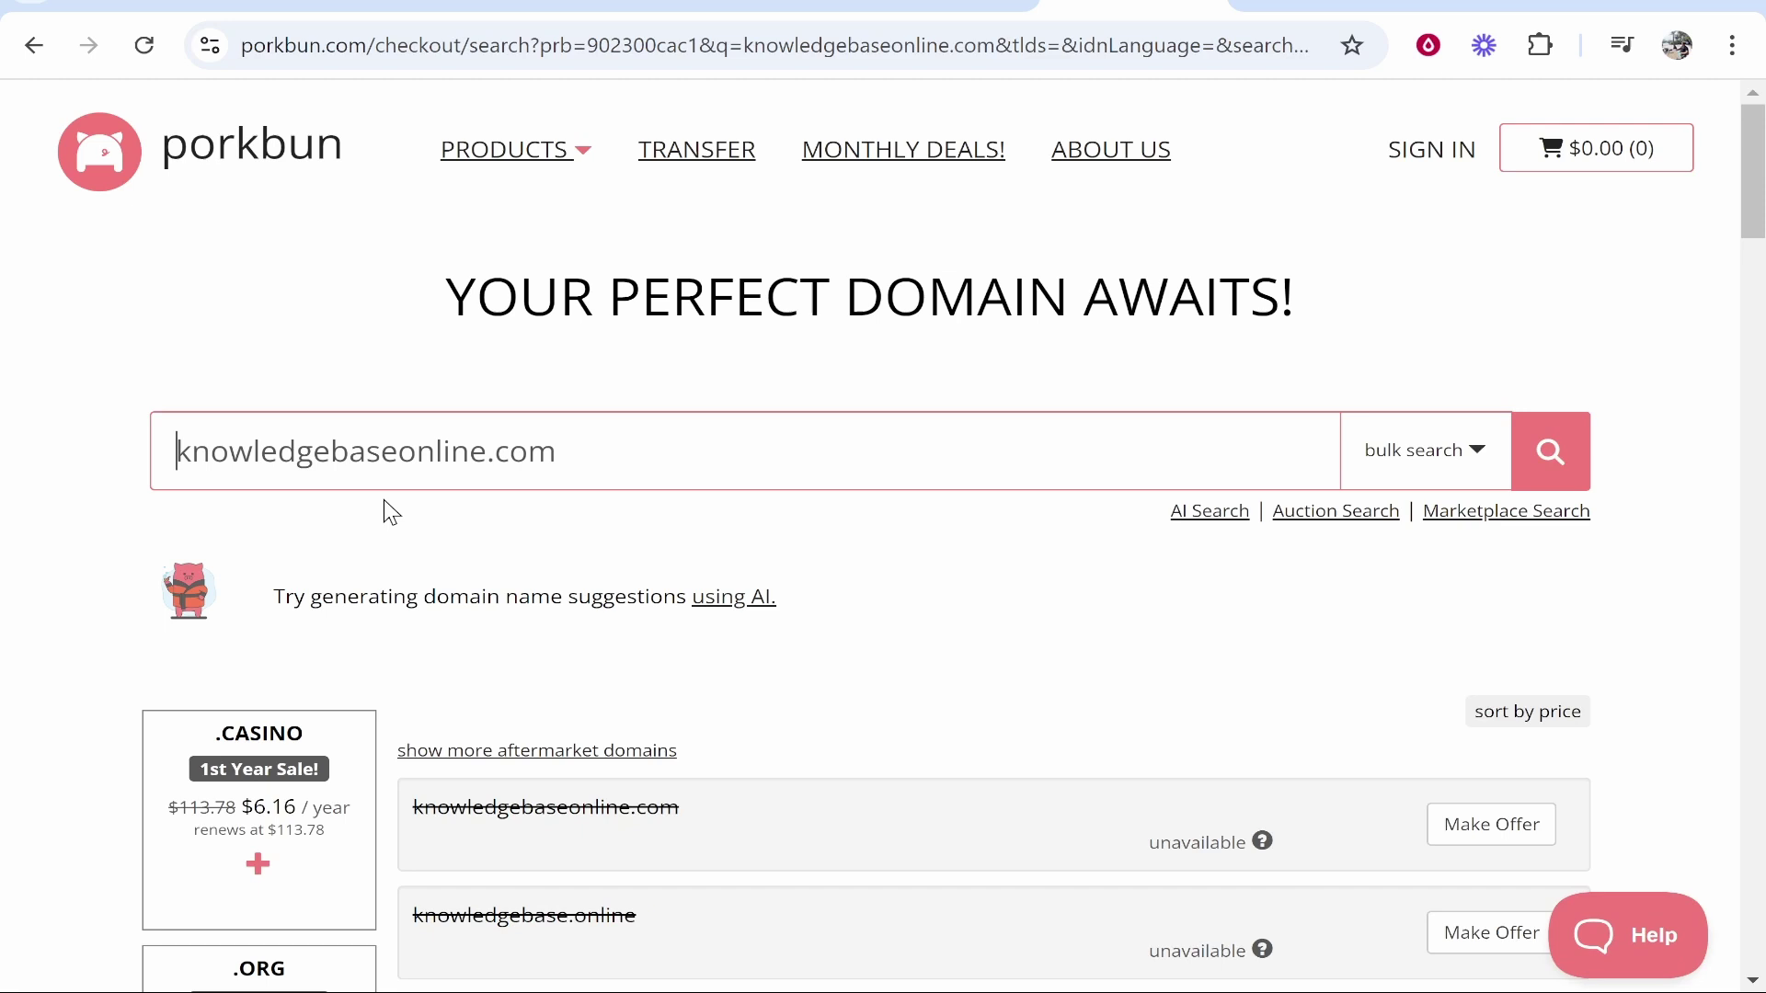
scroll(1039, 621, "down", 3)
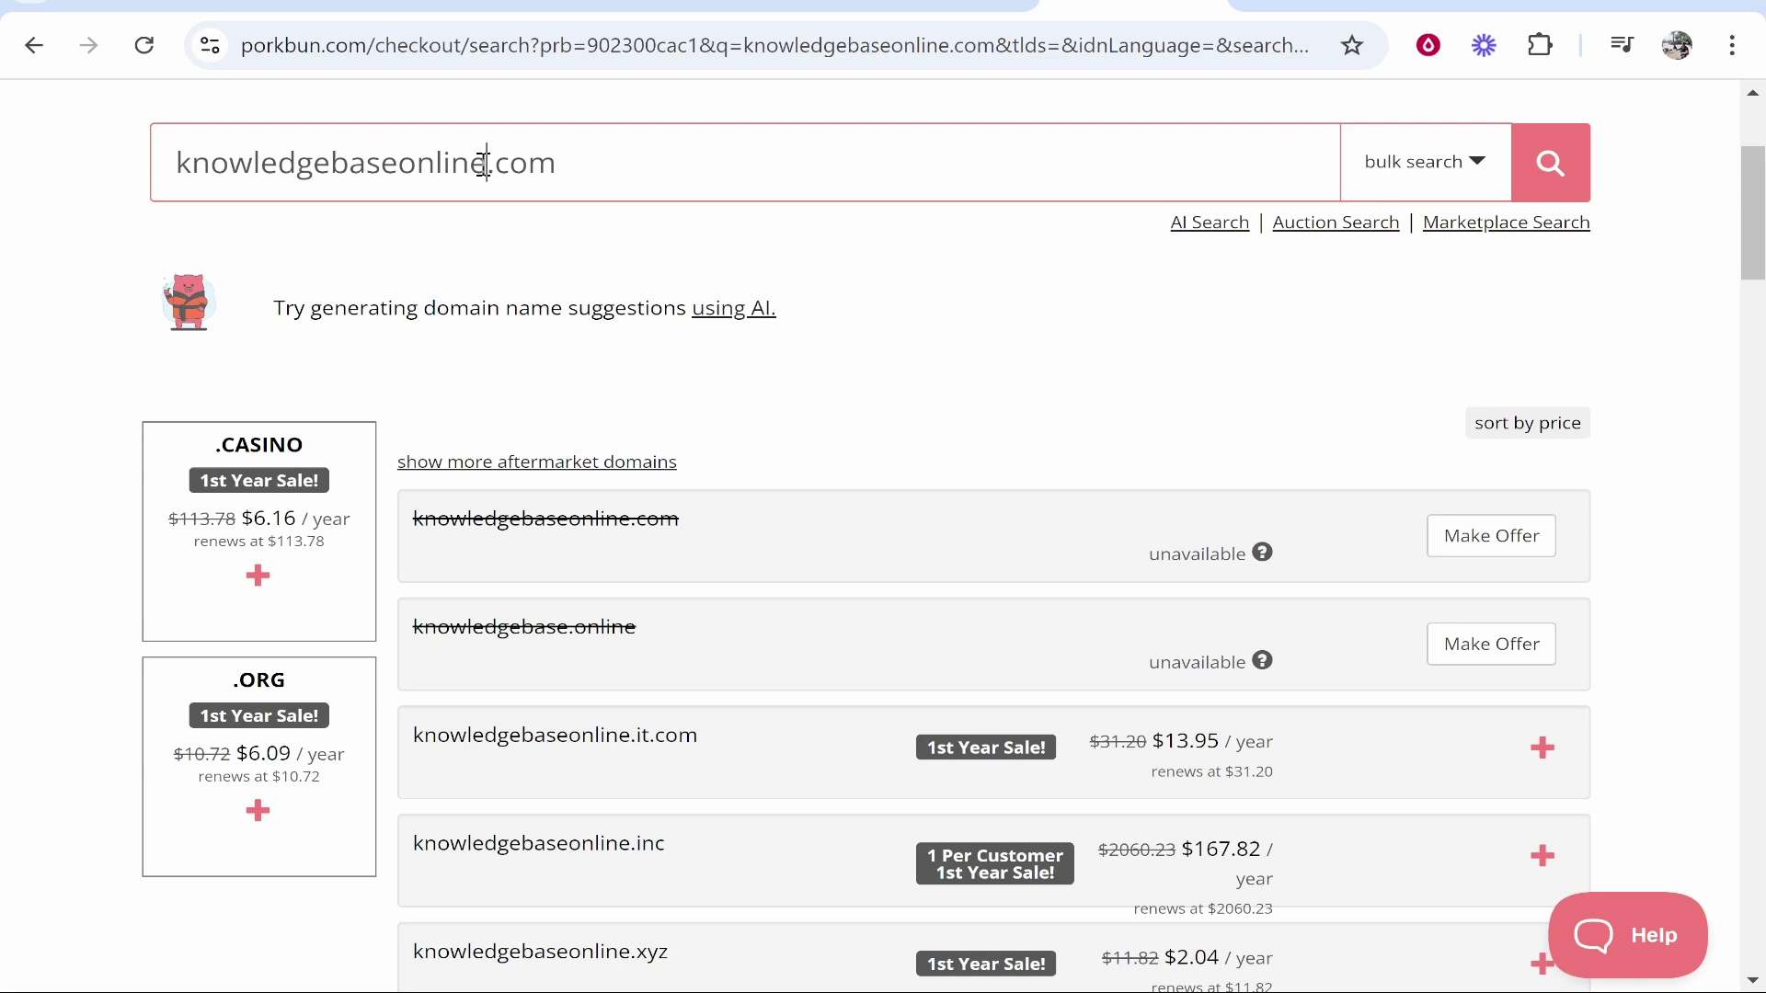
Edit the search query from knowledgebaseonline.com to knowledgebasetutorial.com
left_click_drag(488, 165, 408, 170)
key("BackSpace")
key("BackSpace")
type("tutorial")
Search for knowledgebasetutorial.com and check its $6.99 .com price
key("Return")
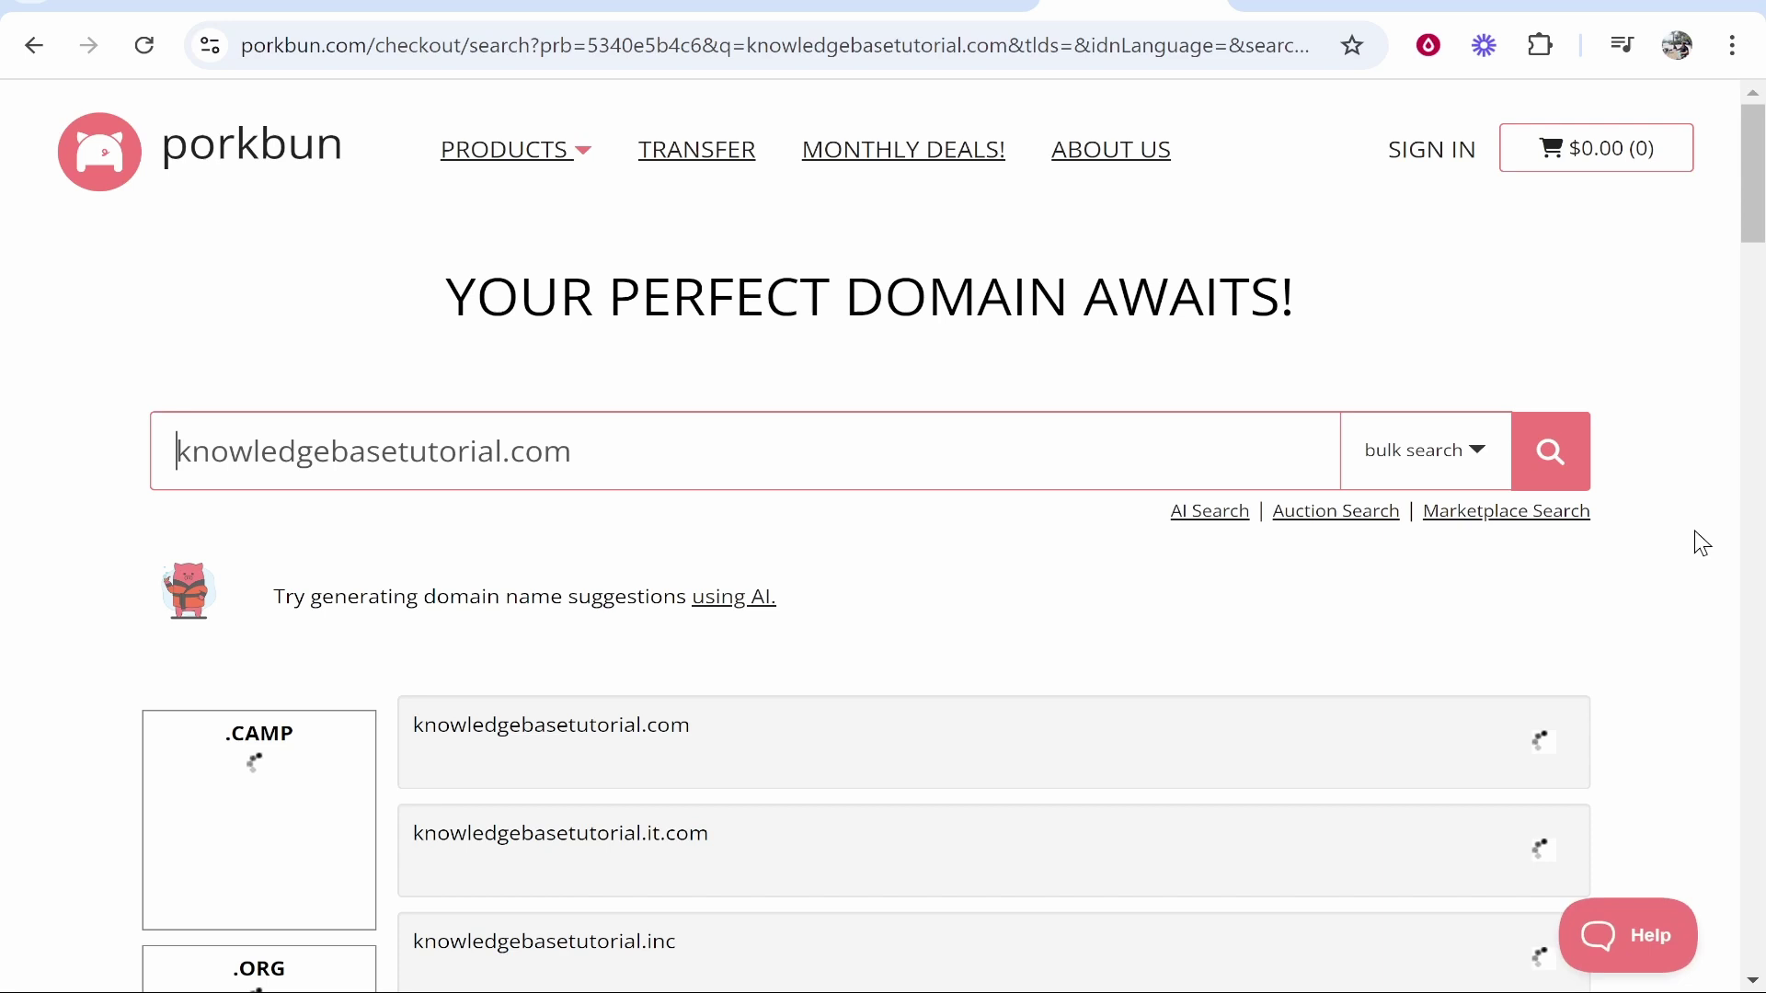
left_click_drag(1175, 526, 1226, 525)
left_click(1220, 526)
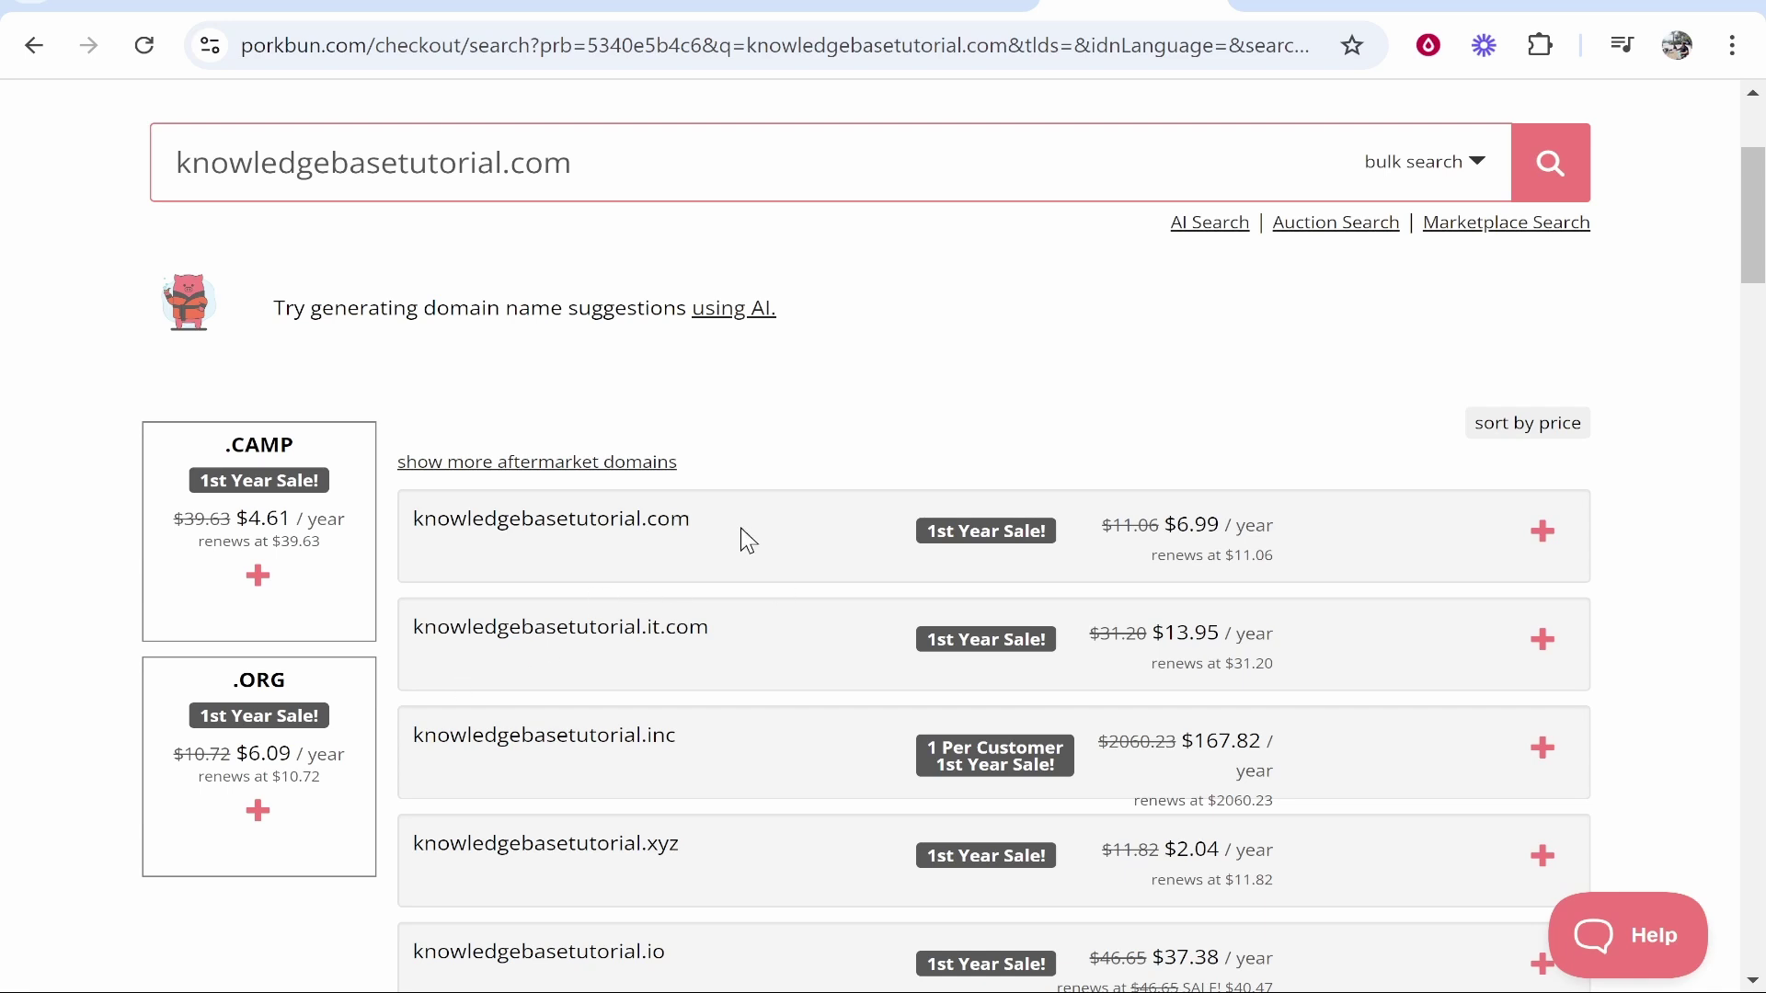
Add knowledgebasetutorial.com to the cart and proceed to checkout
left_click_drag(742, 527, 663, 526)
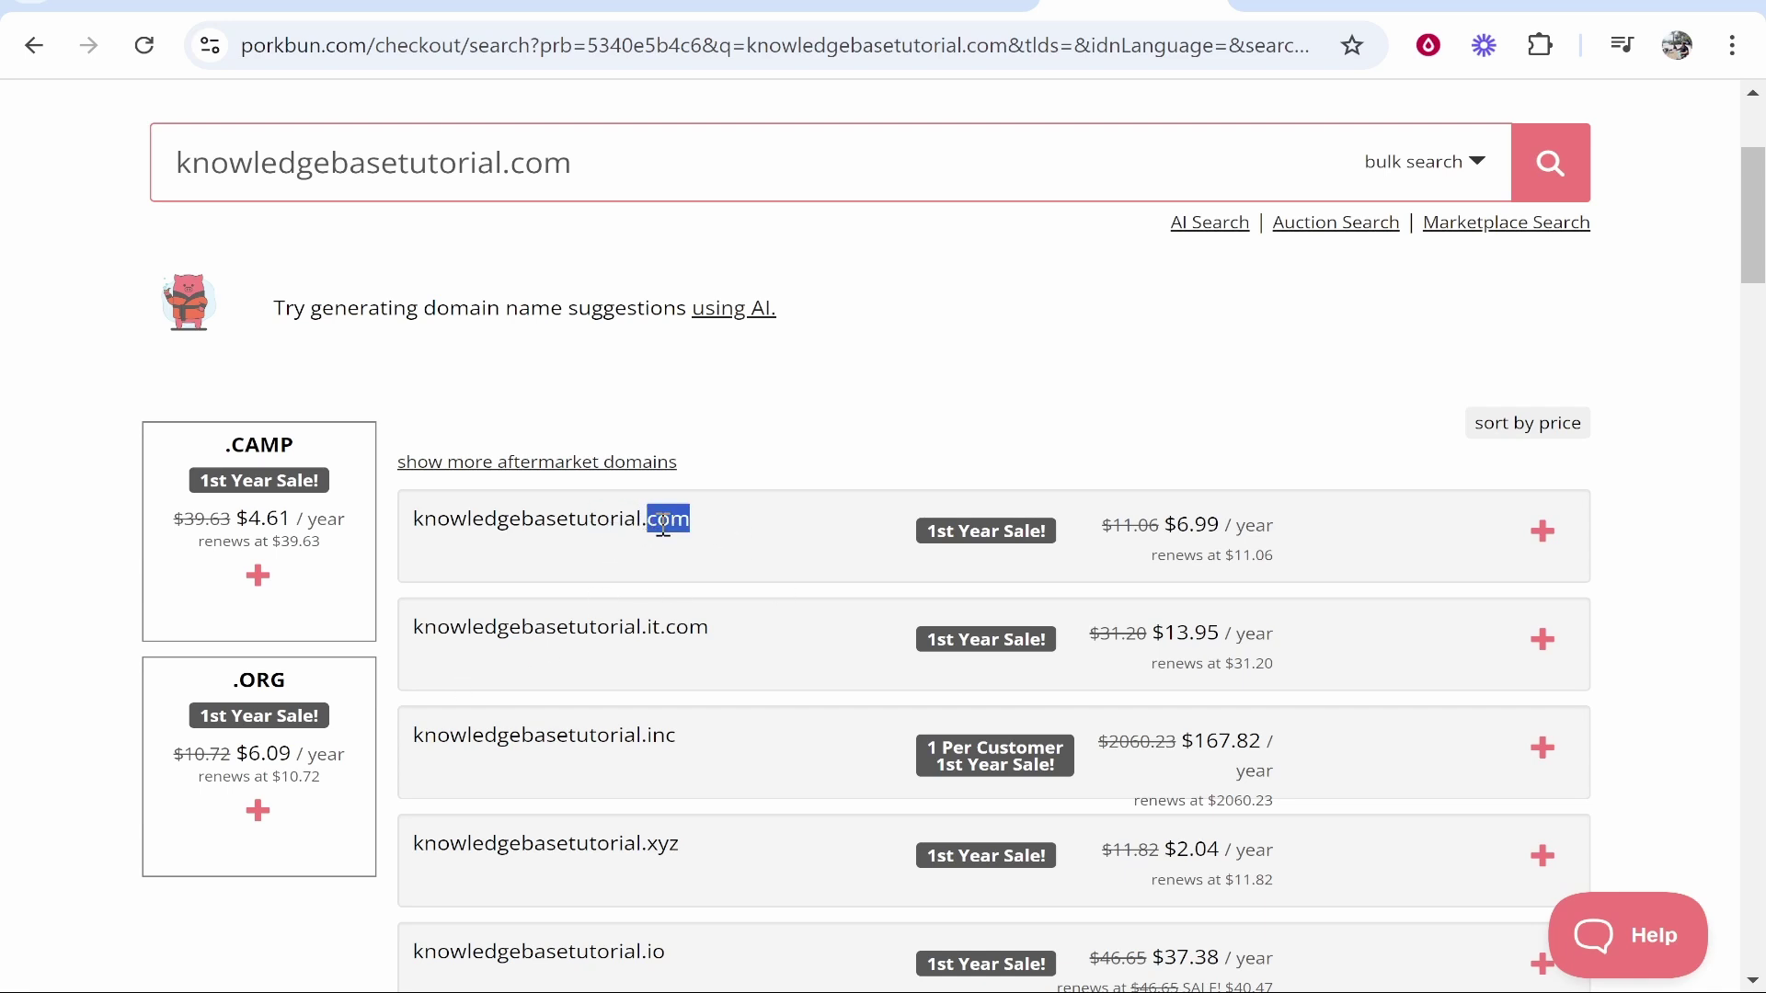
left_click(846, 509)
left_click(1543, 534)
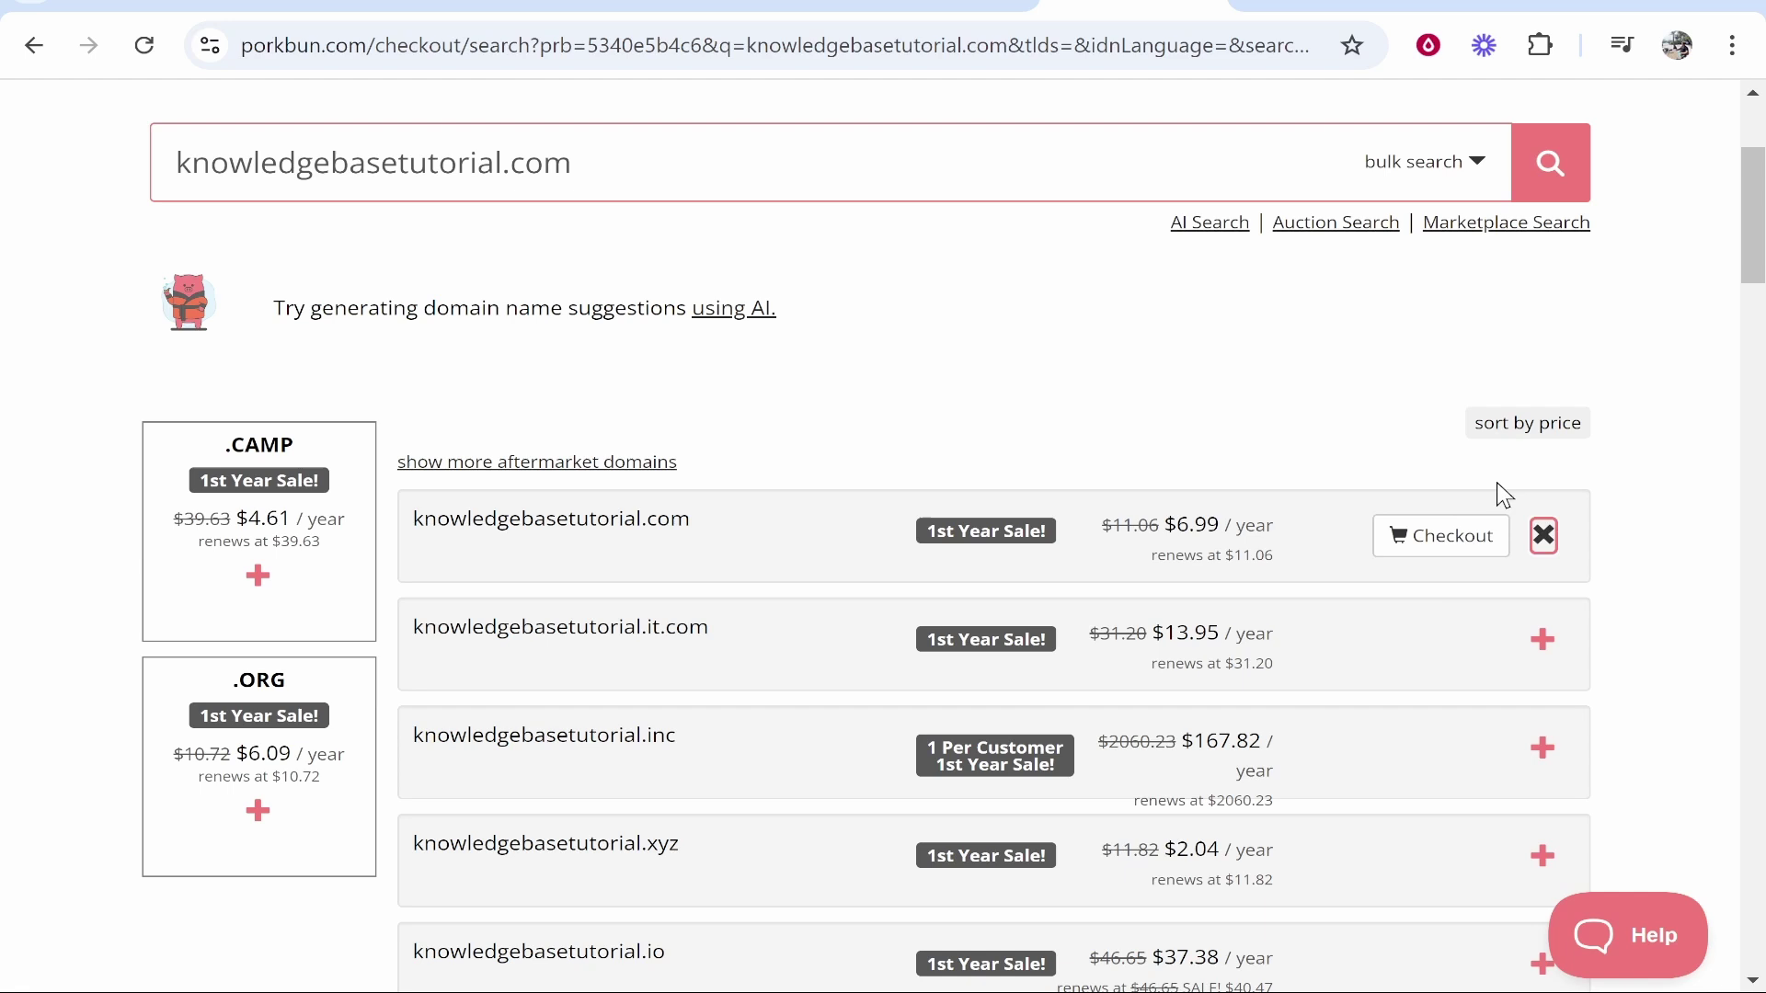
left_click(1457, 552)
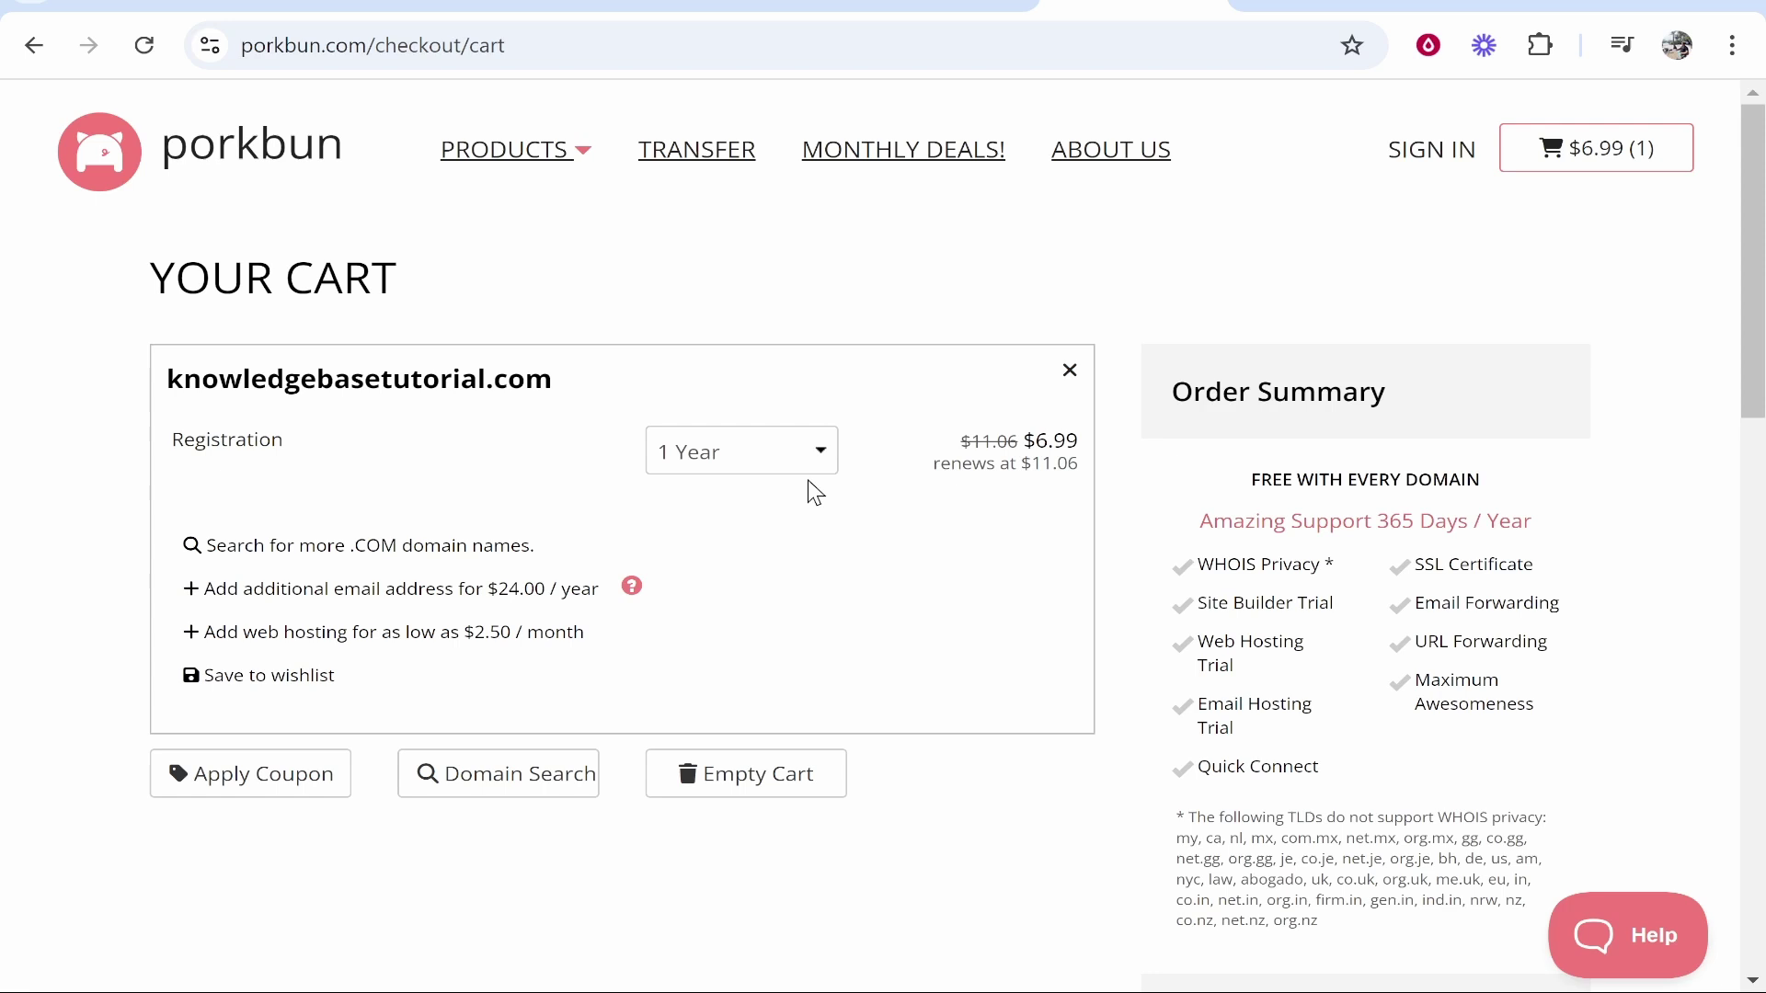
Keep the registration at 1 Year and review the $6.99 first-year and $11.06 renewal prices
left_click(749, 468)
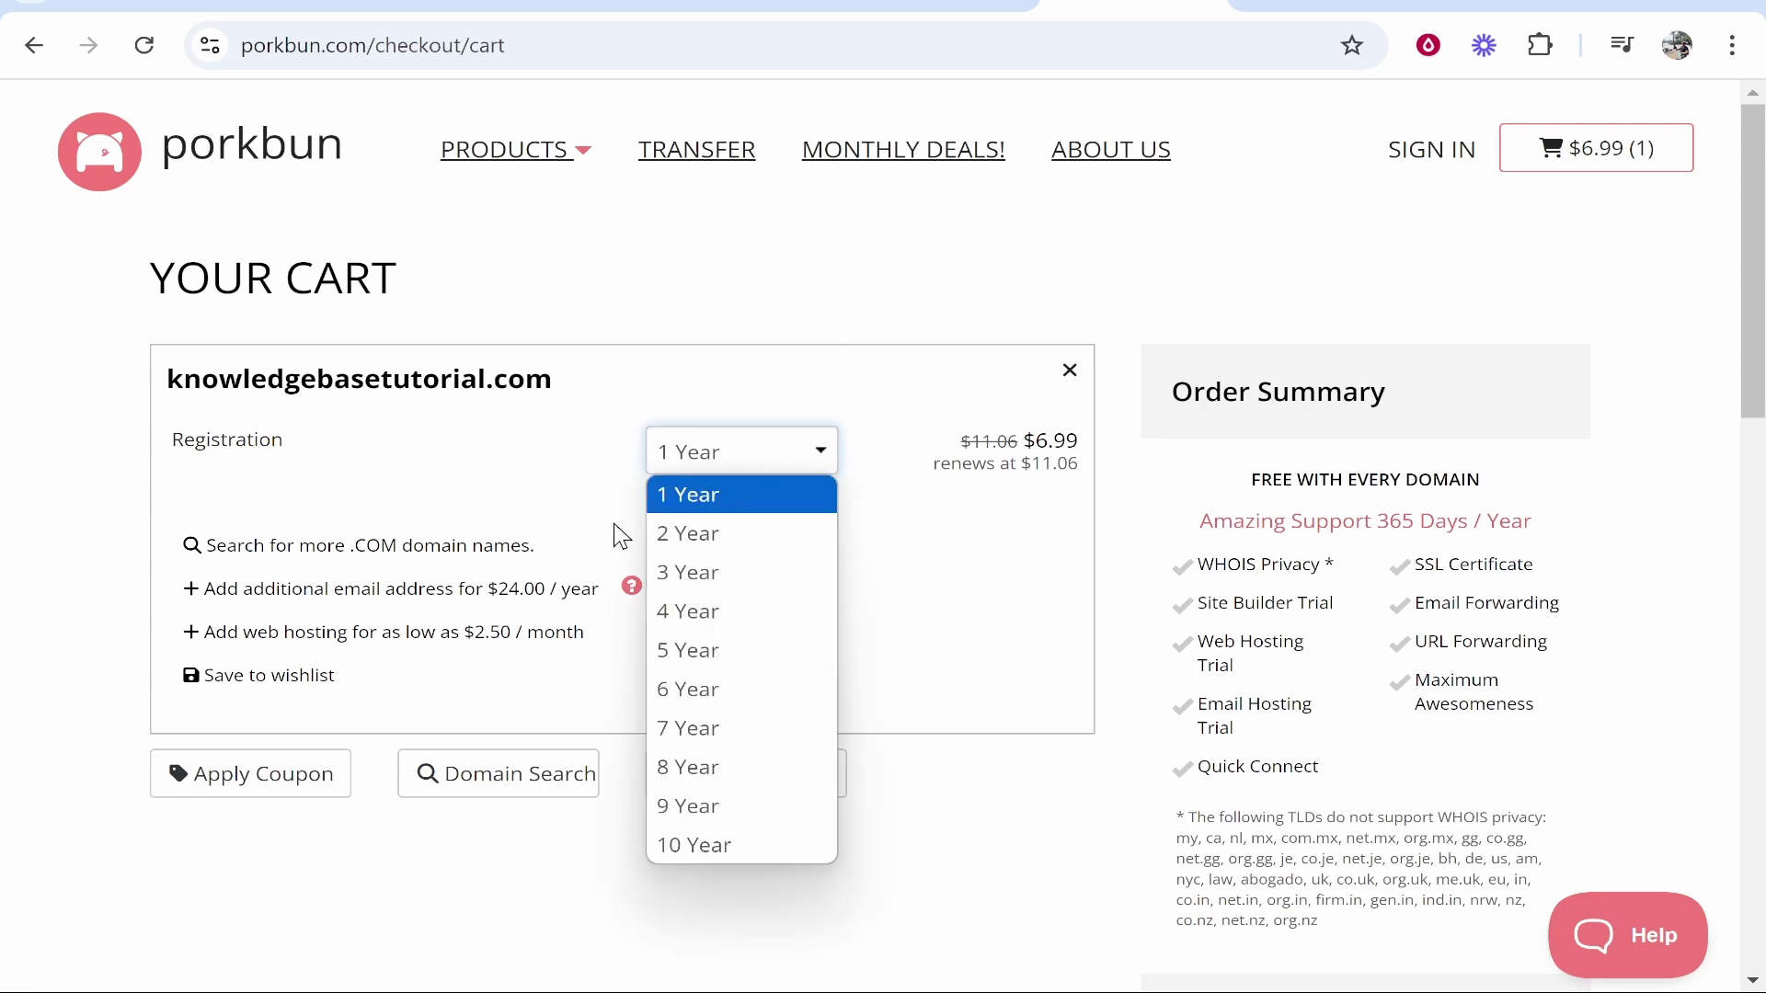
left_click(936, 248)
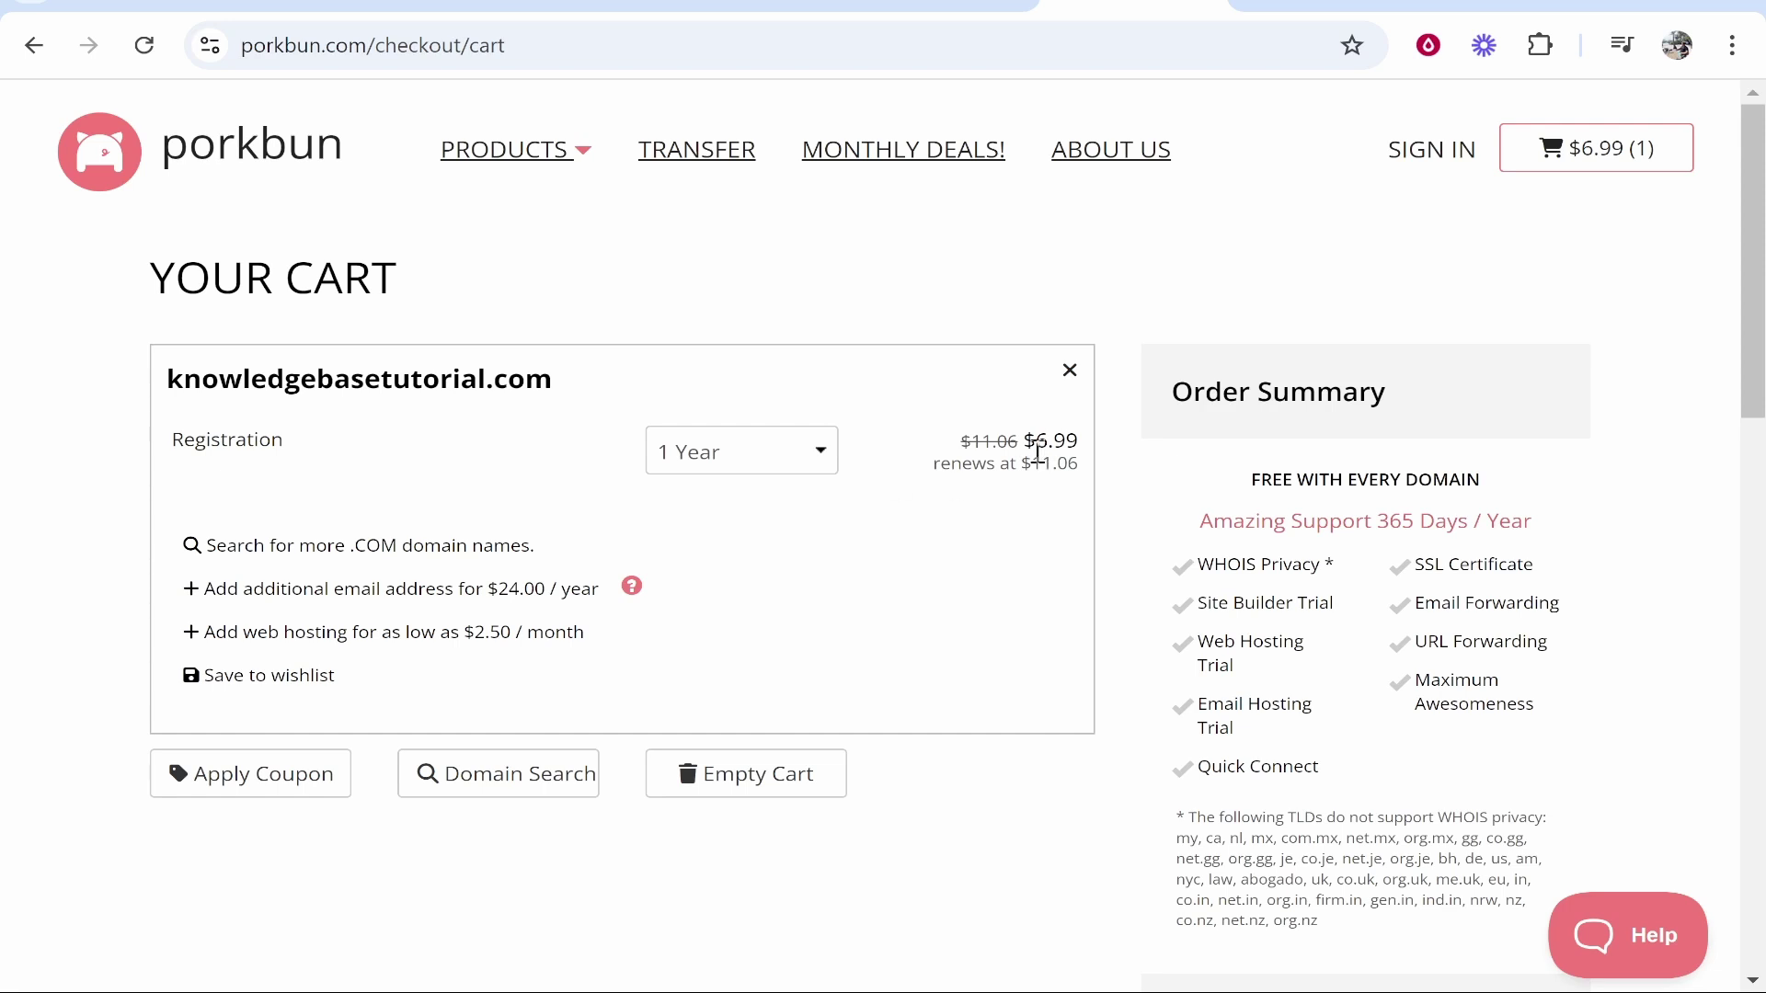
left_click_drag(1032, 439, 1088, 476)
left_click(1058, 433)
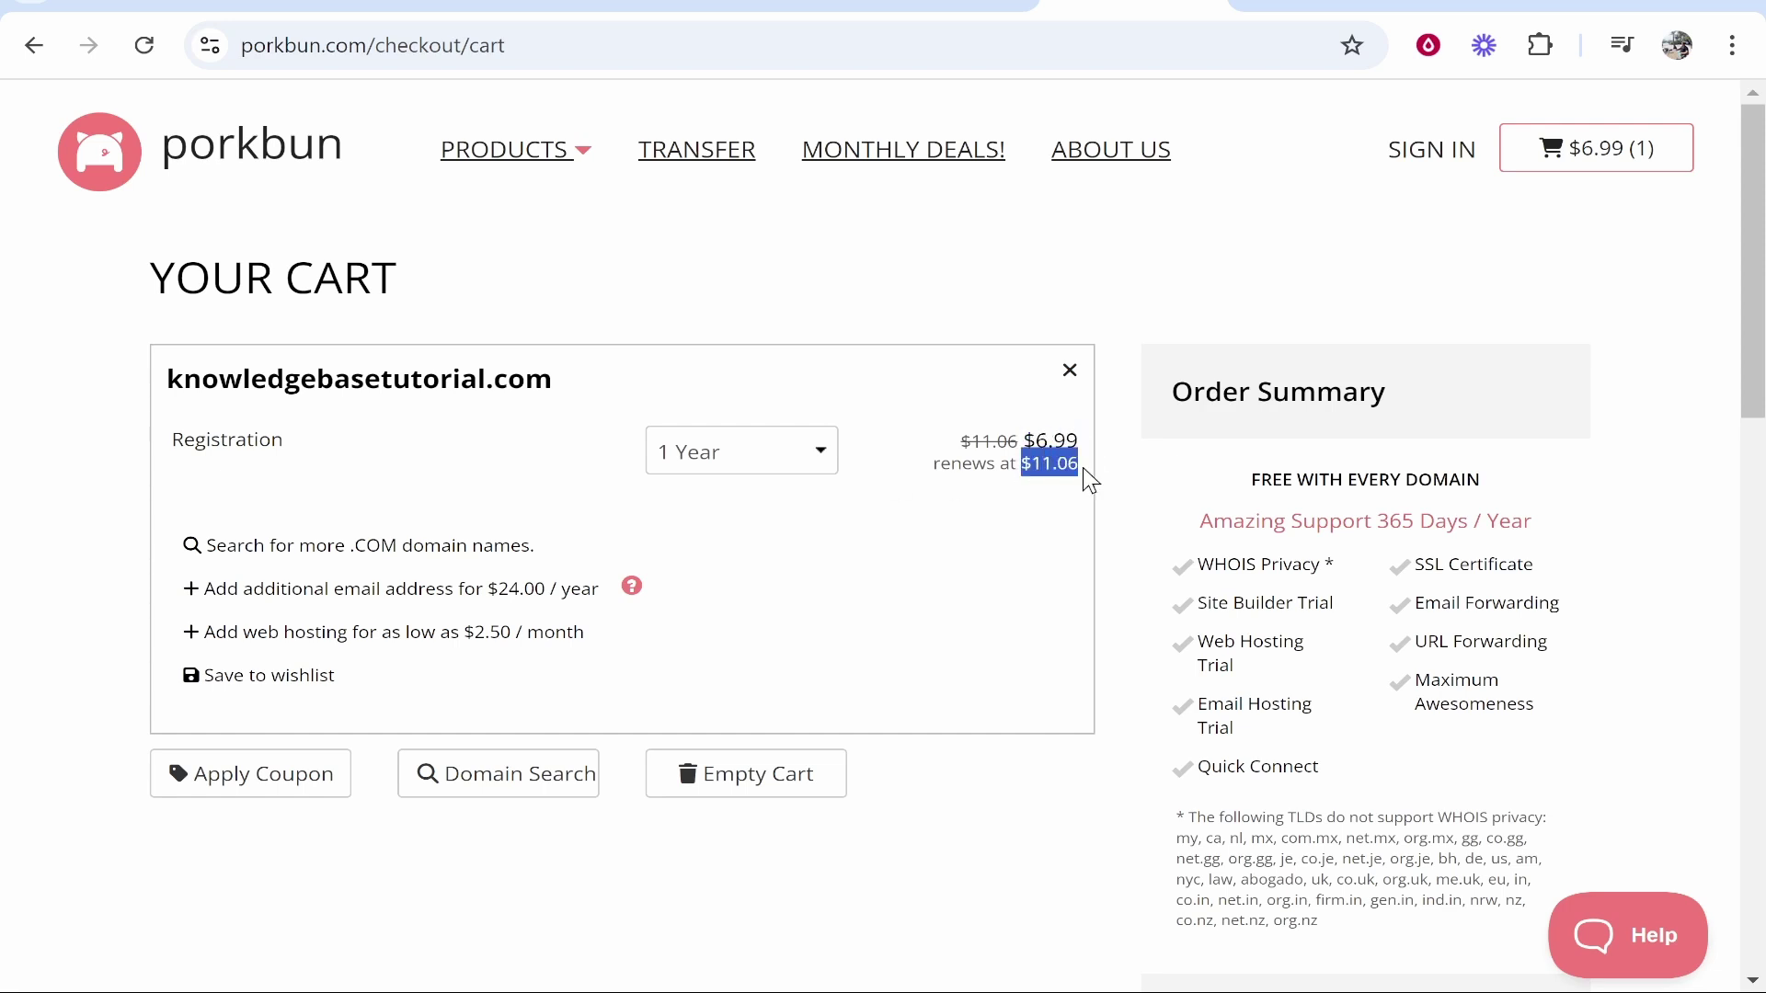
left_click(963, 313)
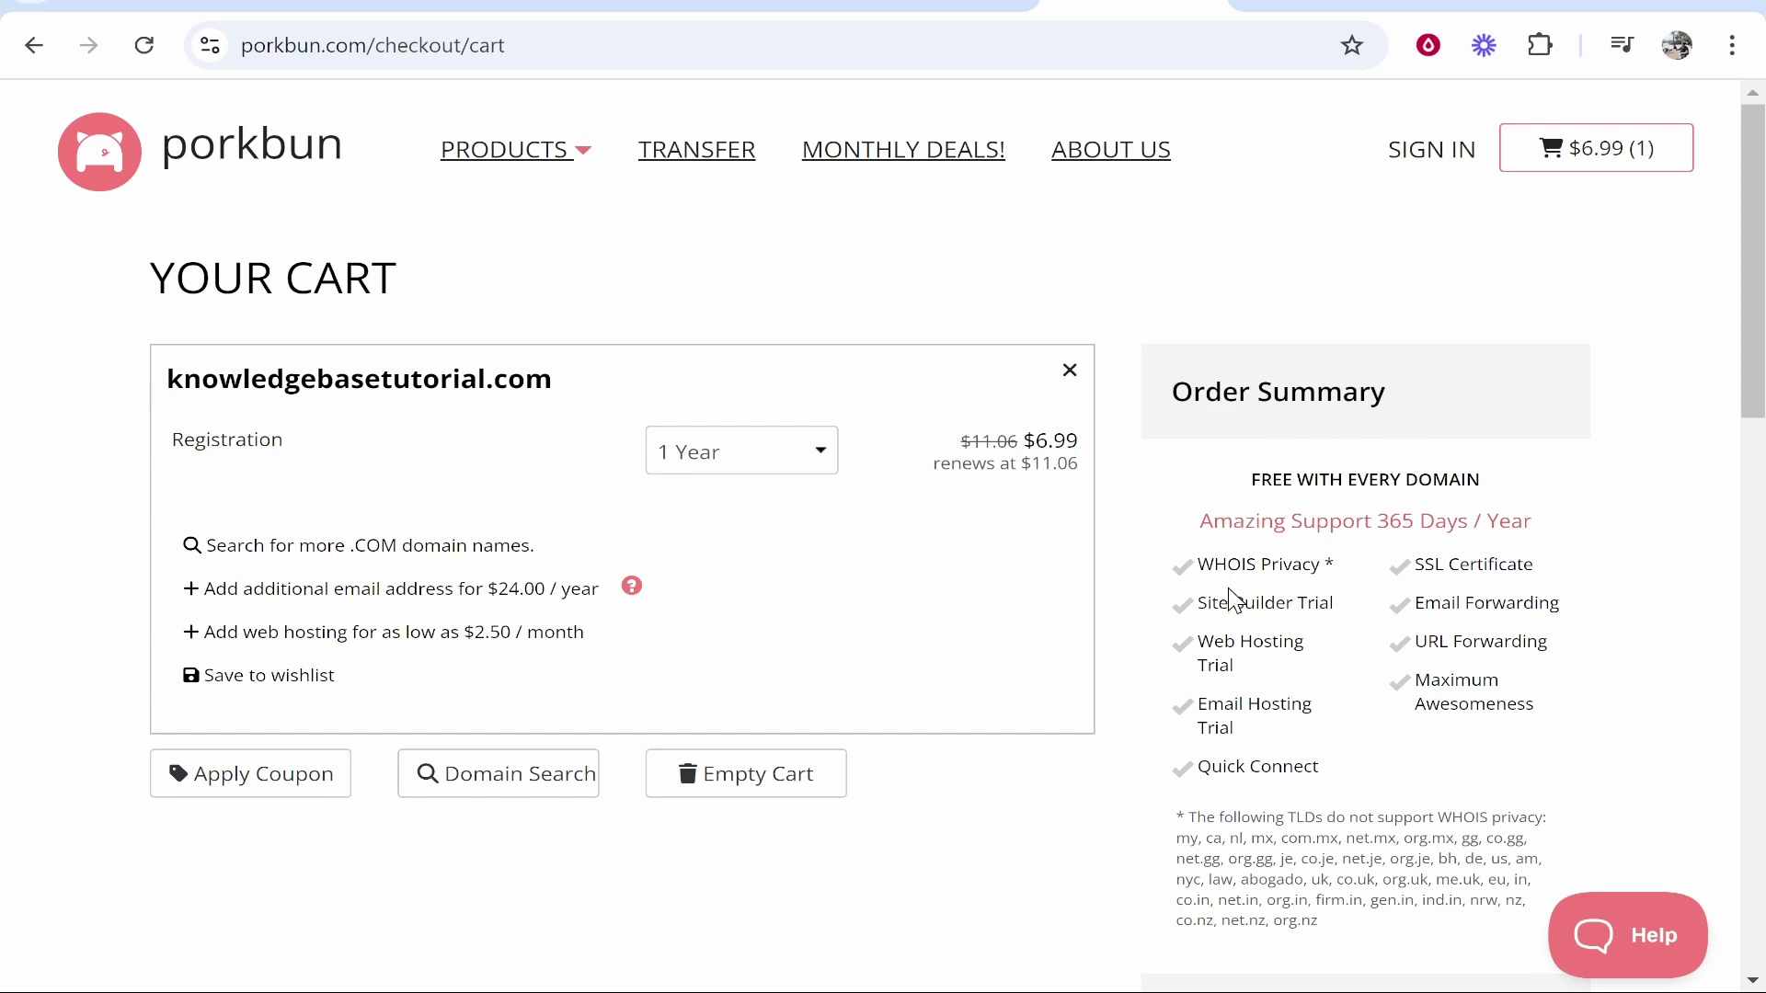
Review the free WHOIS Privacy feature, the total price and the no-refunds notice
left_click_drag(1200, 564, 1331, 566)
left_click(1331, 566)
left_click_drag(1356, 579, 1194, 565)
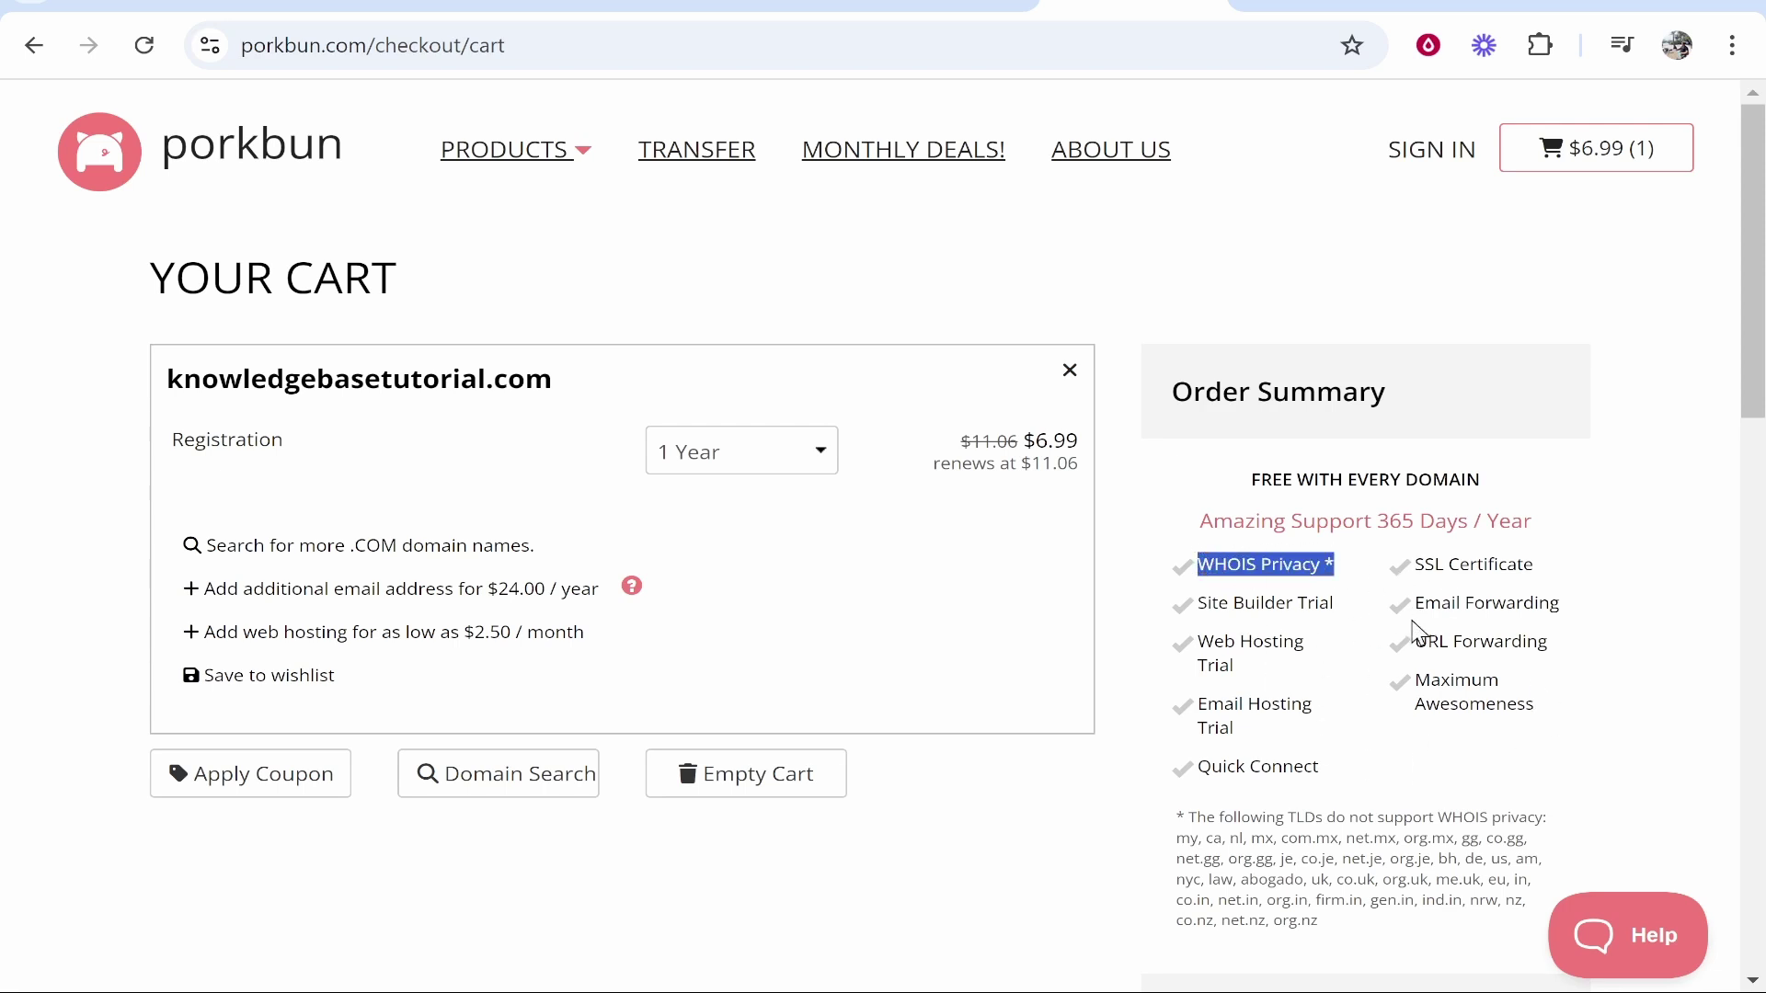
scroll(1565, 852, "down", 5)
scroll(1297, 570, "down", 2)
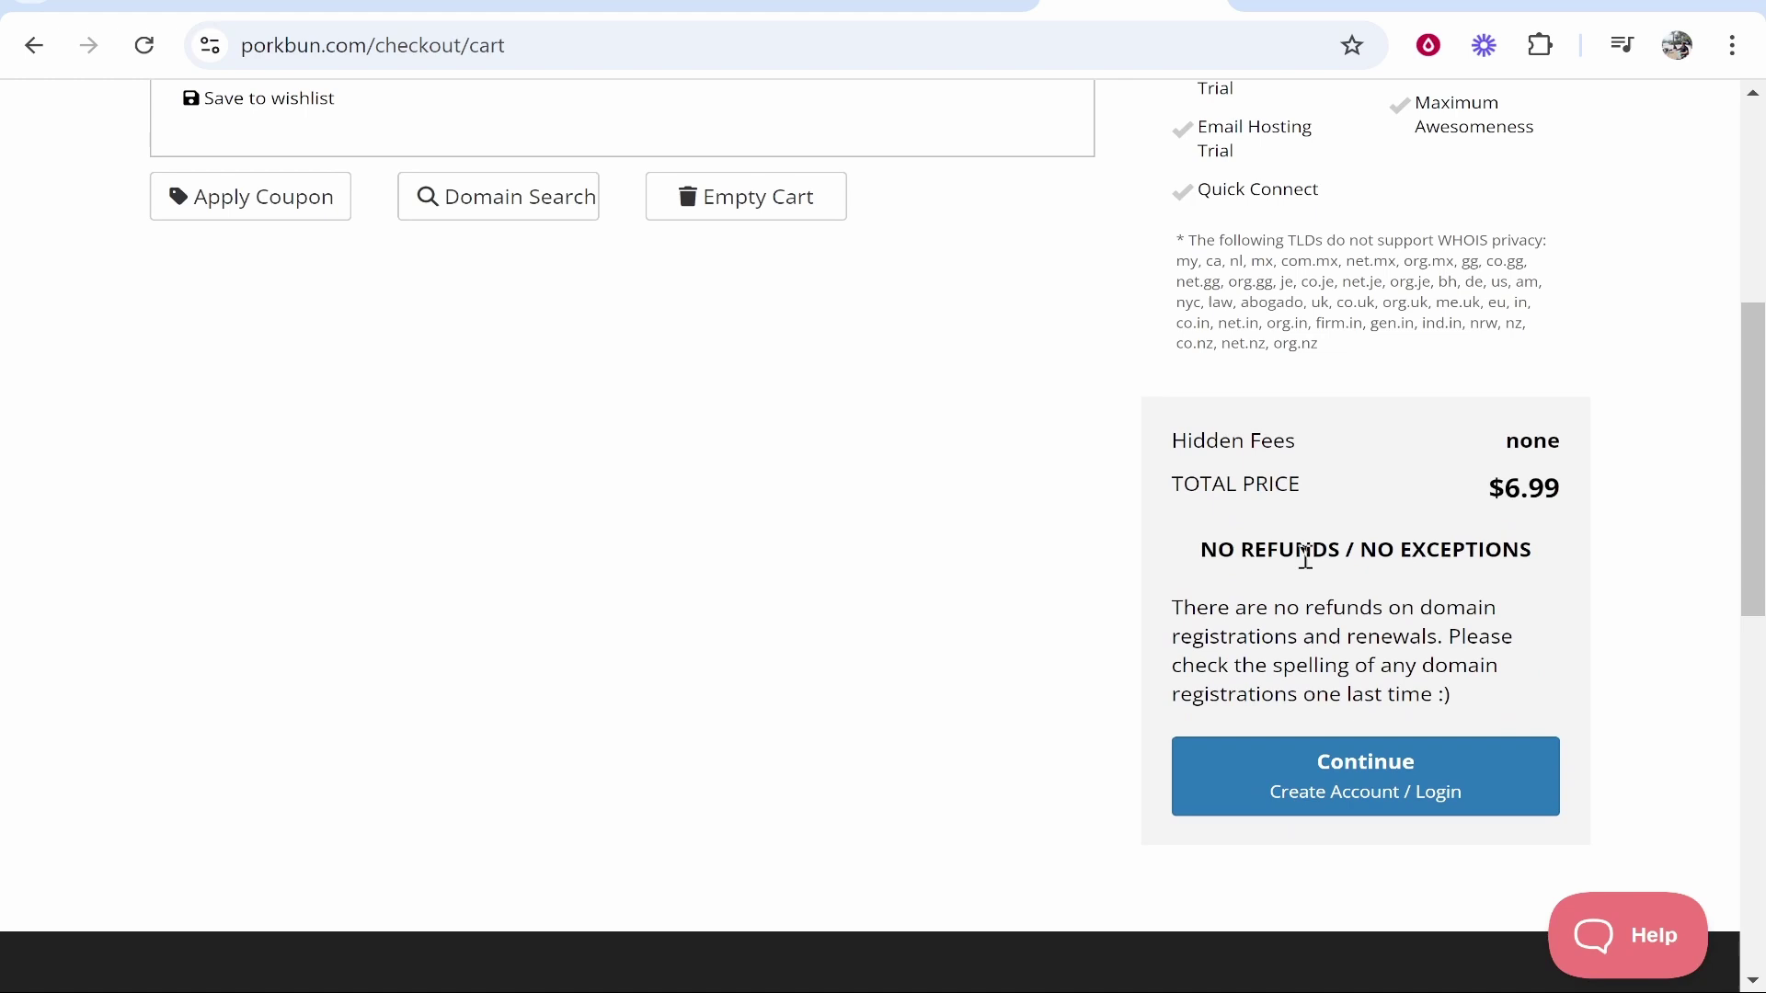
left_click_drag(1305, 556, 1182, 439)
left_click(1510, 496)
left_click_drag(1490, 492, 1573, 493)
left_click(1578, 488)
Register a new account, filling username and password from saved credentials
left_click(1283, 789)
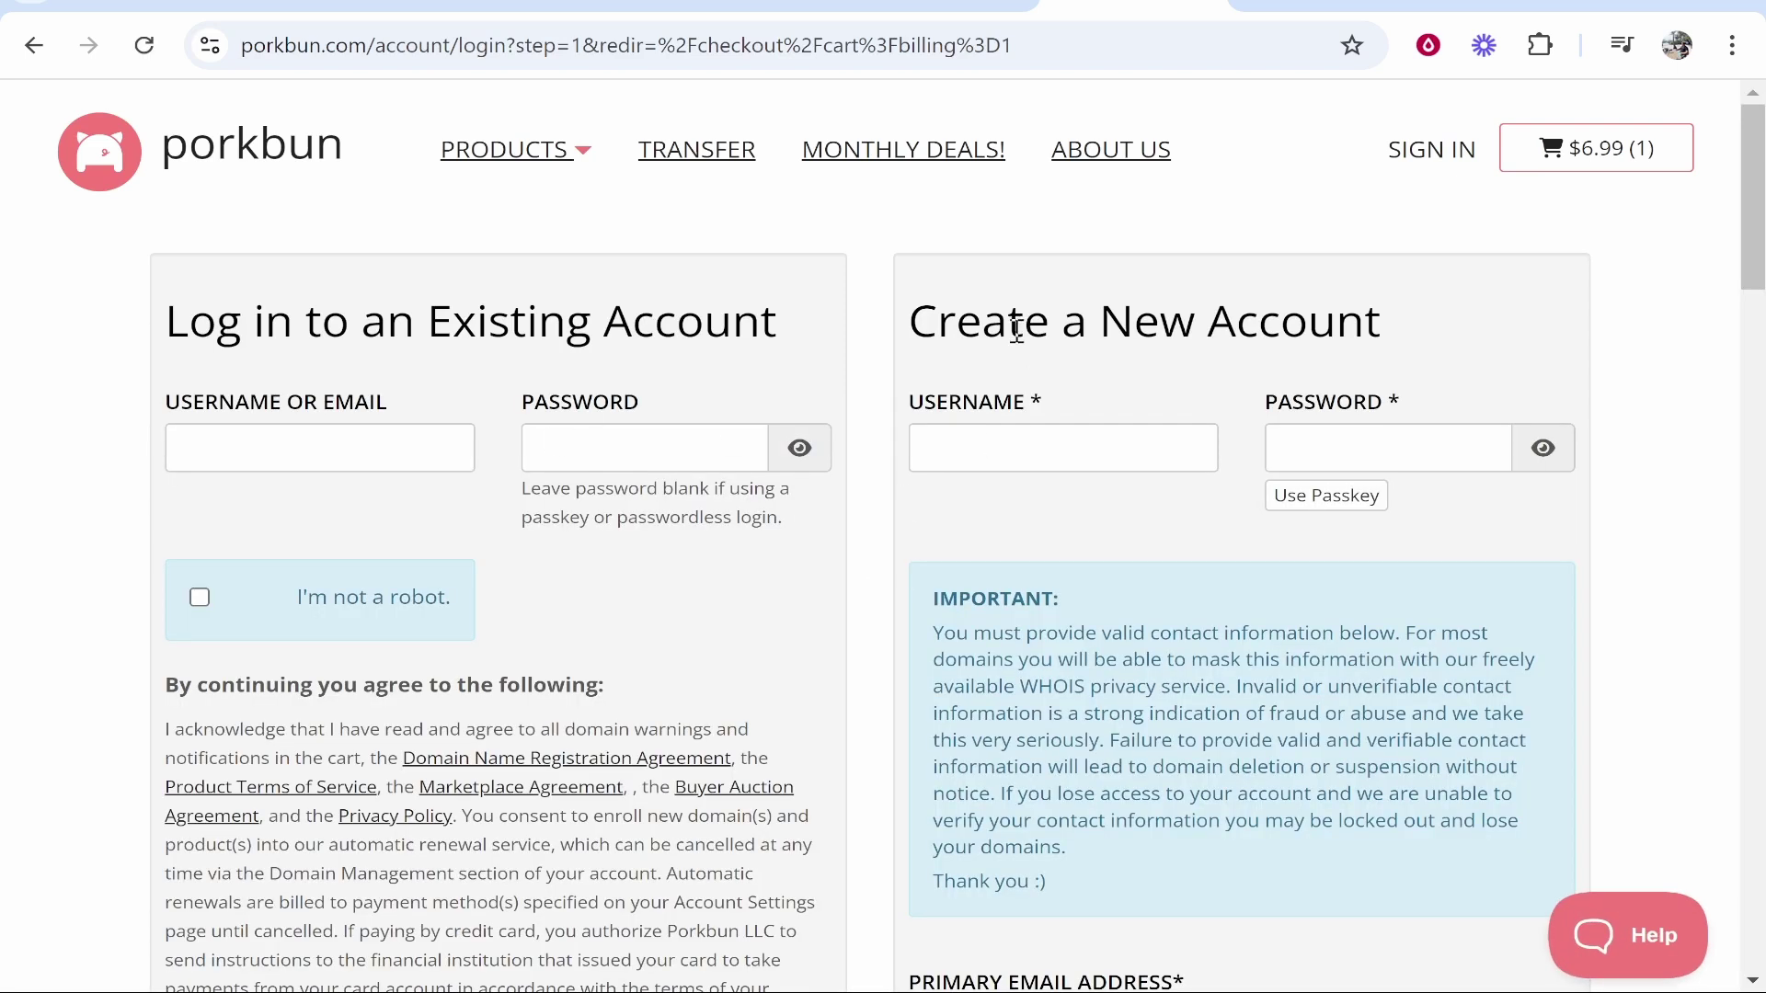
left_click(1075, 458)
type("kn")
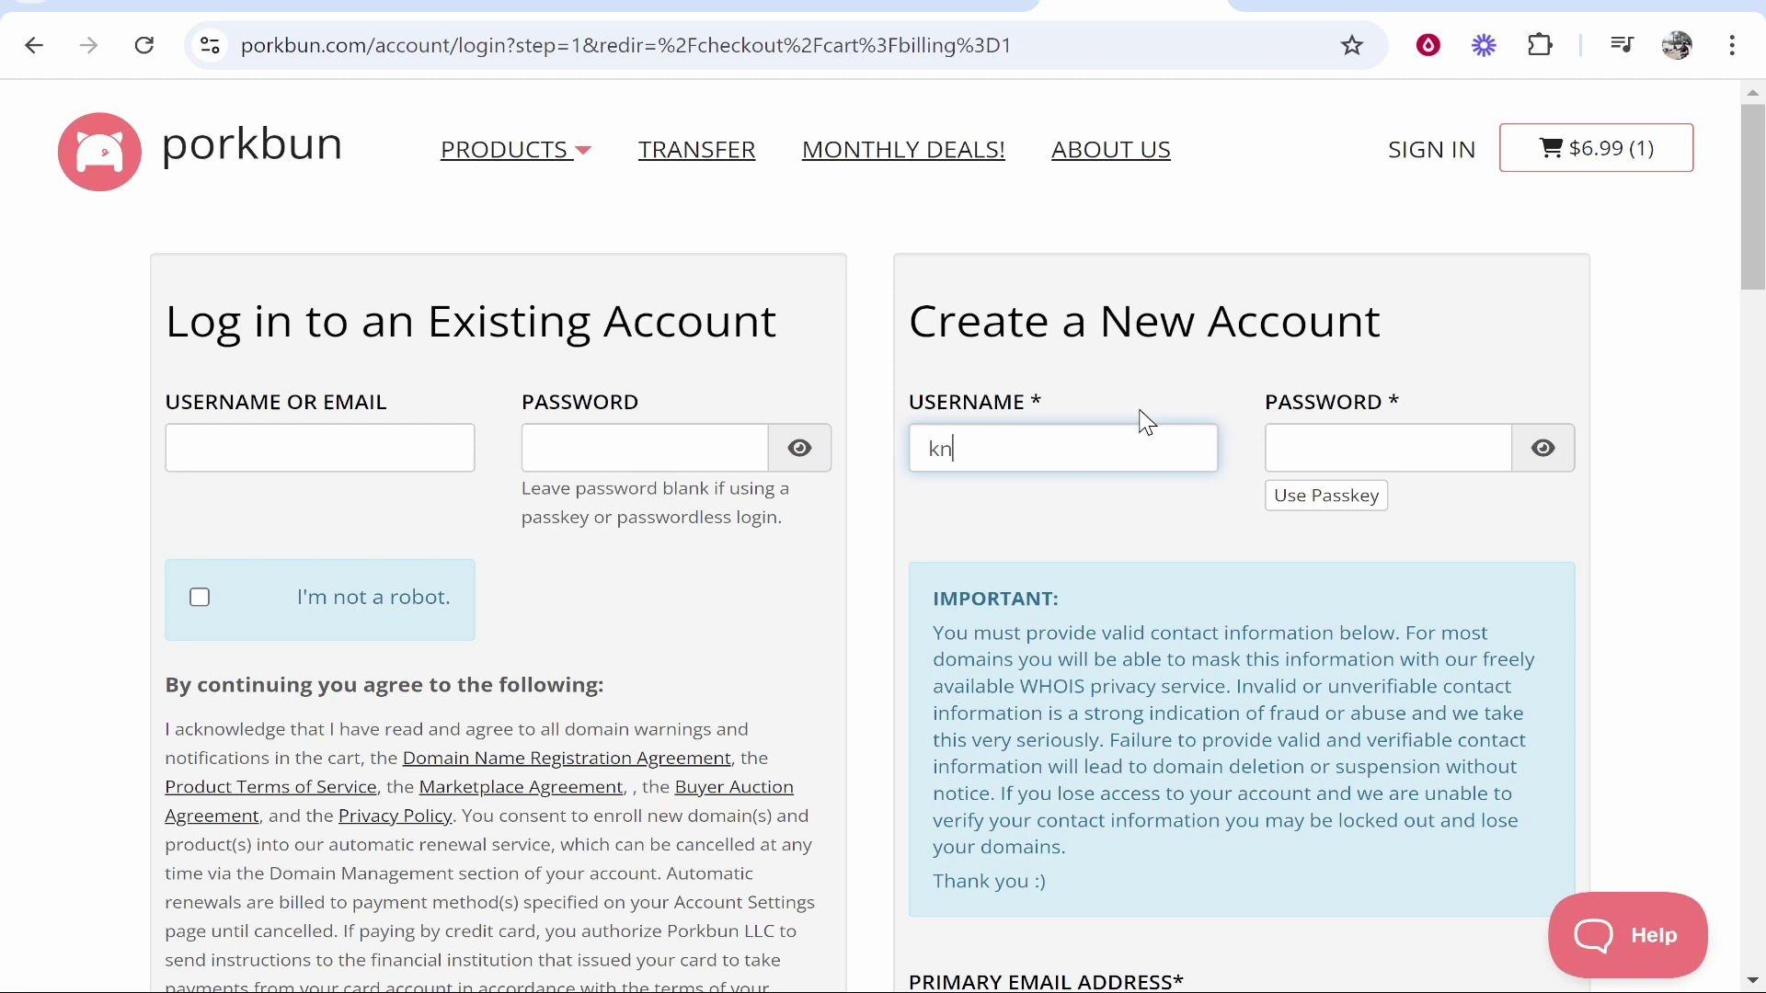
left_click(1195, 483)
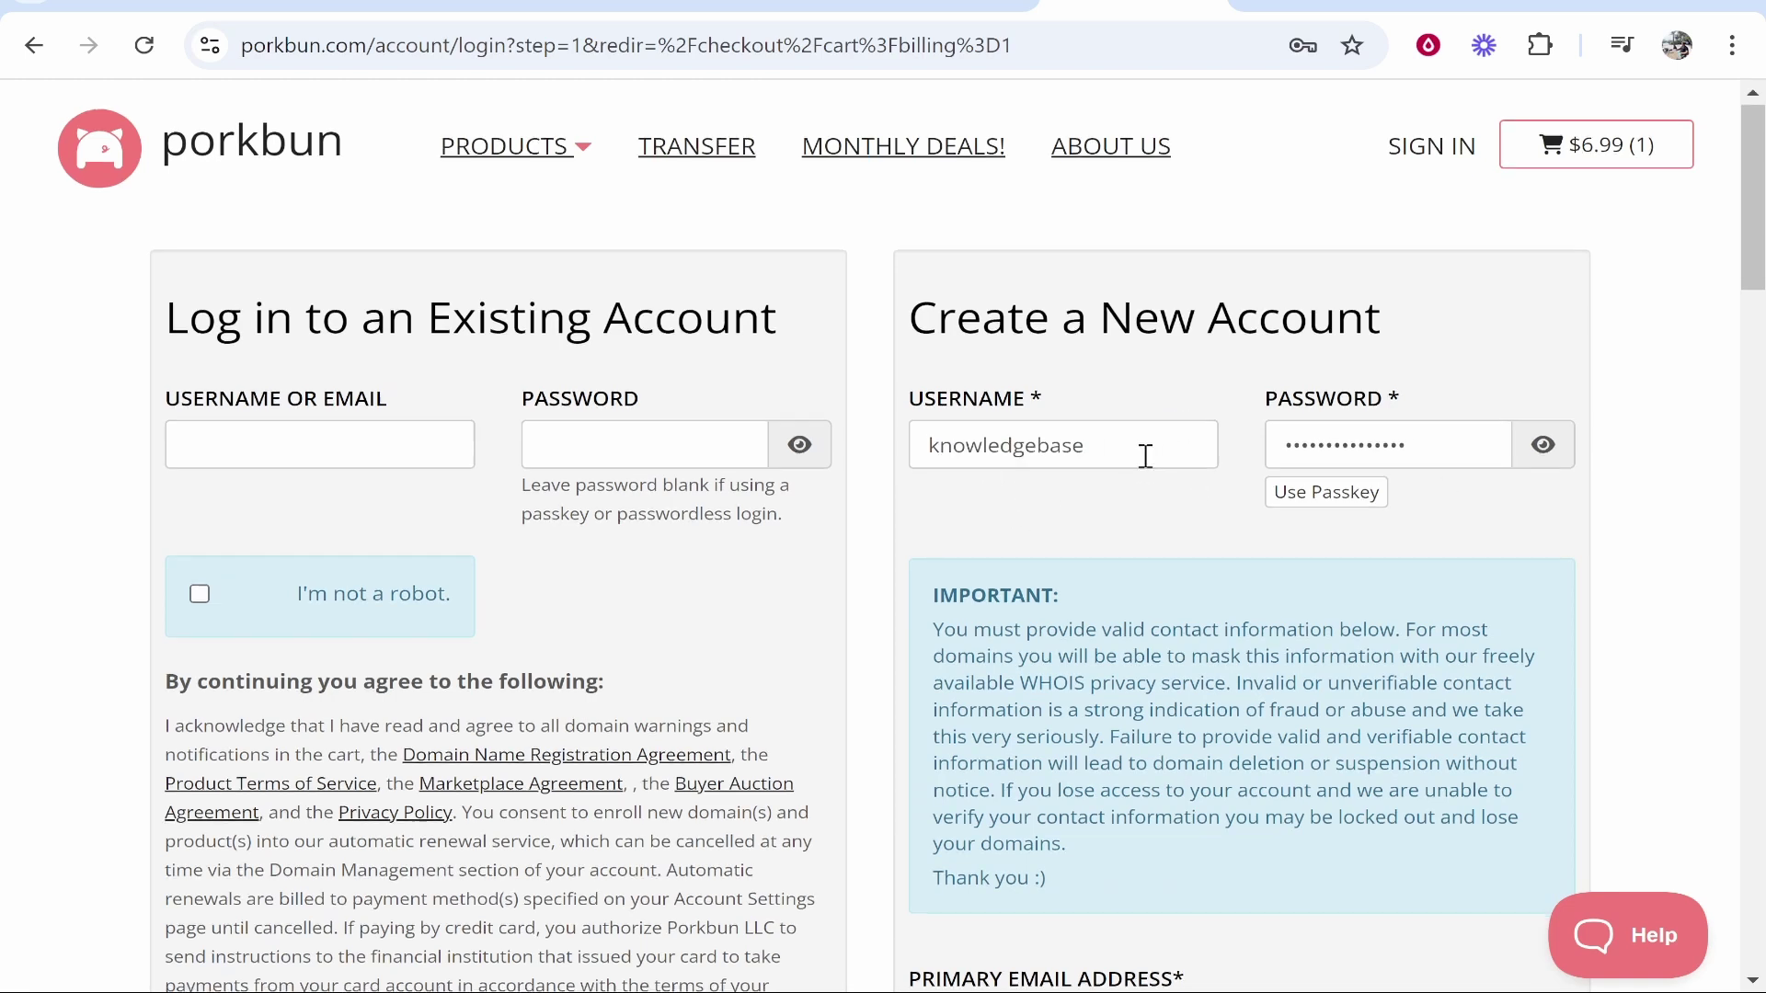
scroll(1124, 445, "down", 7)
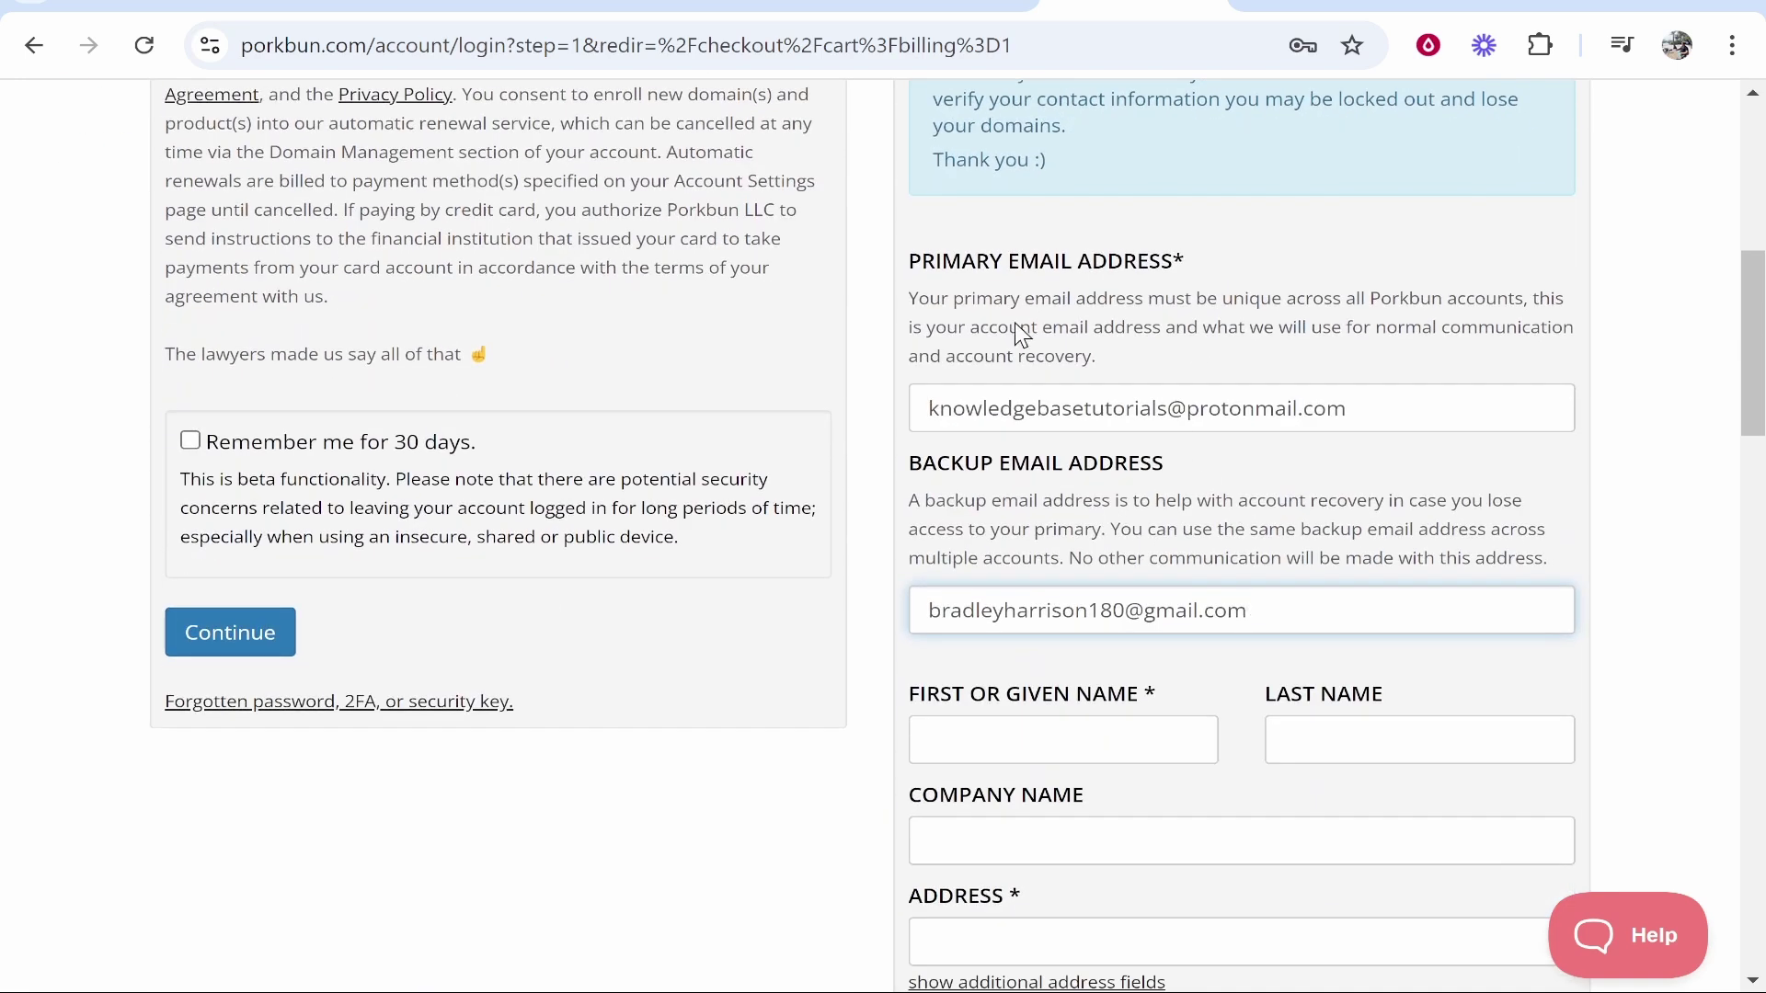
scroll(1161, 358, "down", 3)
scroll(1172, 388, "down", 2)
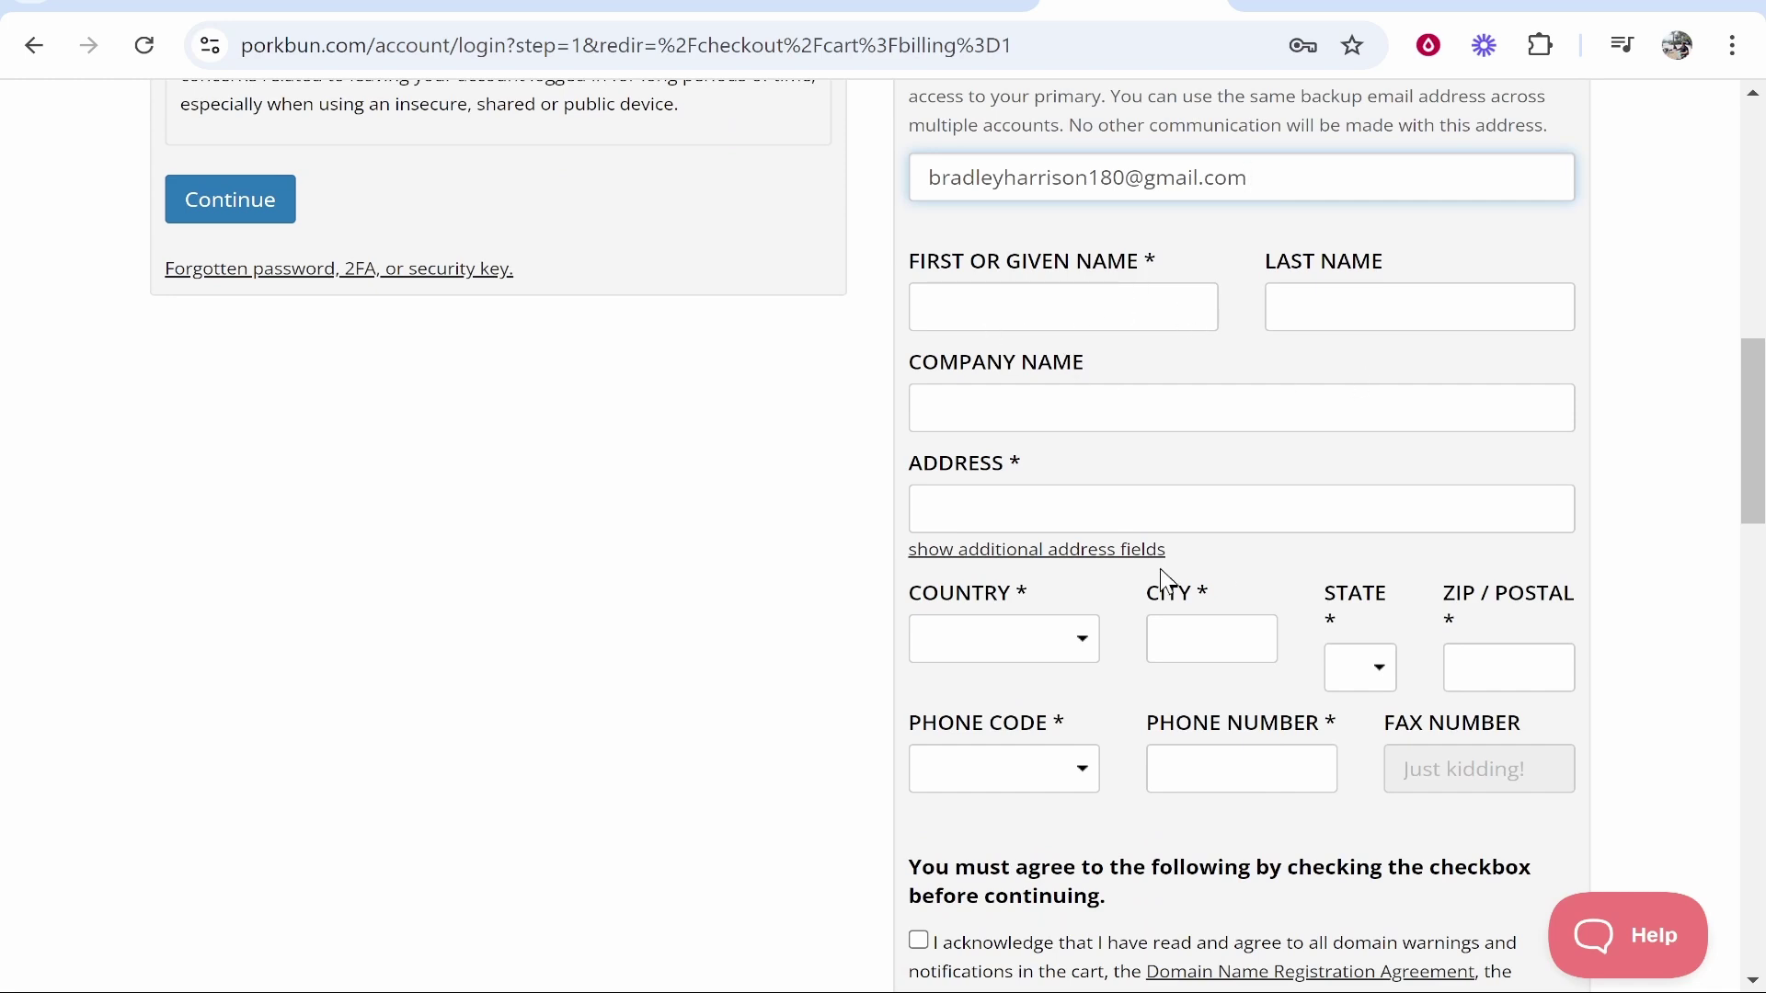
scroll(1242, 512, "down", 2)
scroll(1131, 543, "down", 10)
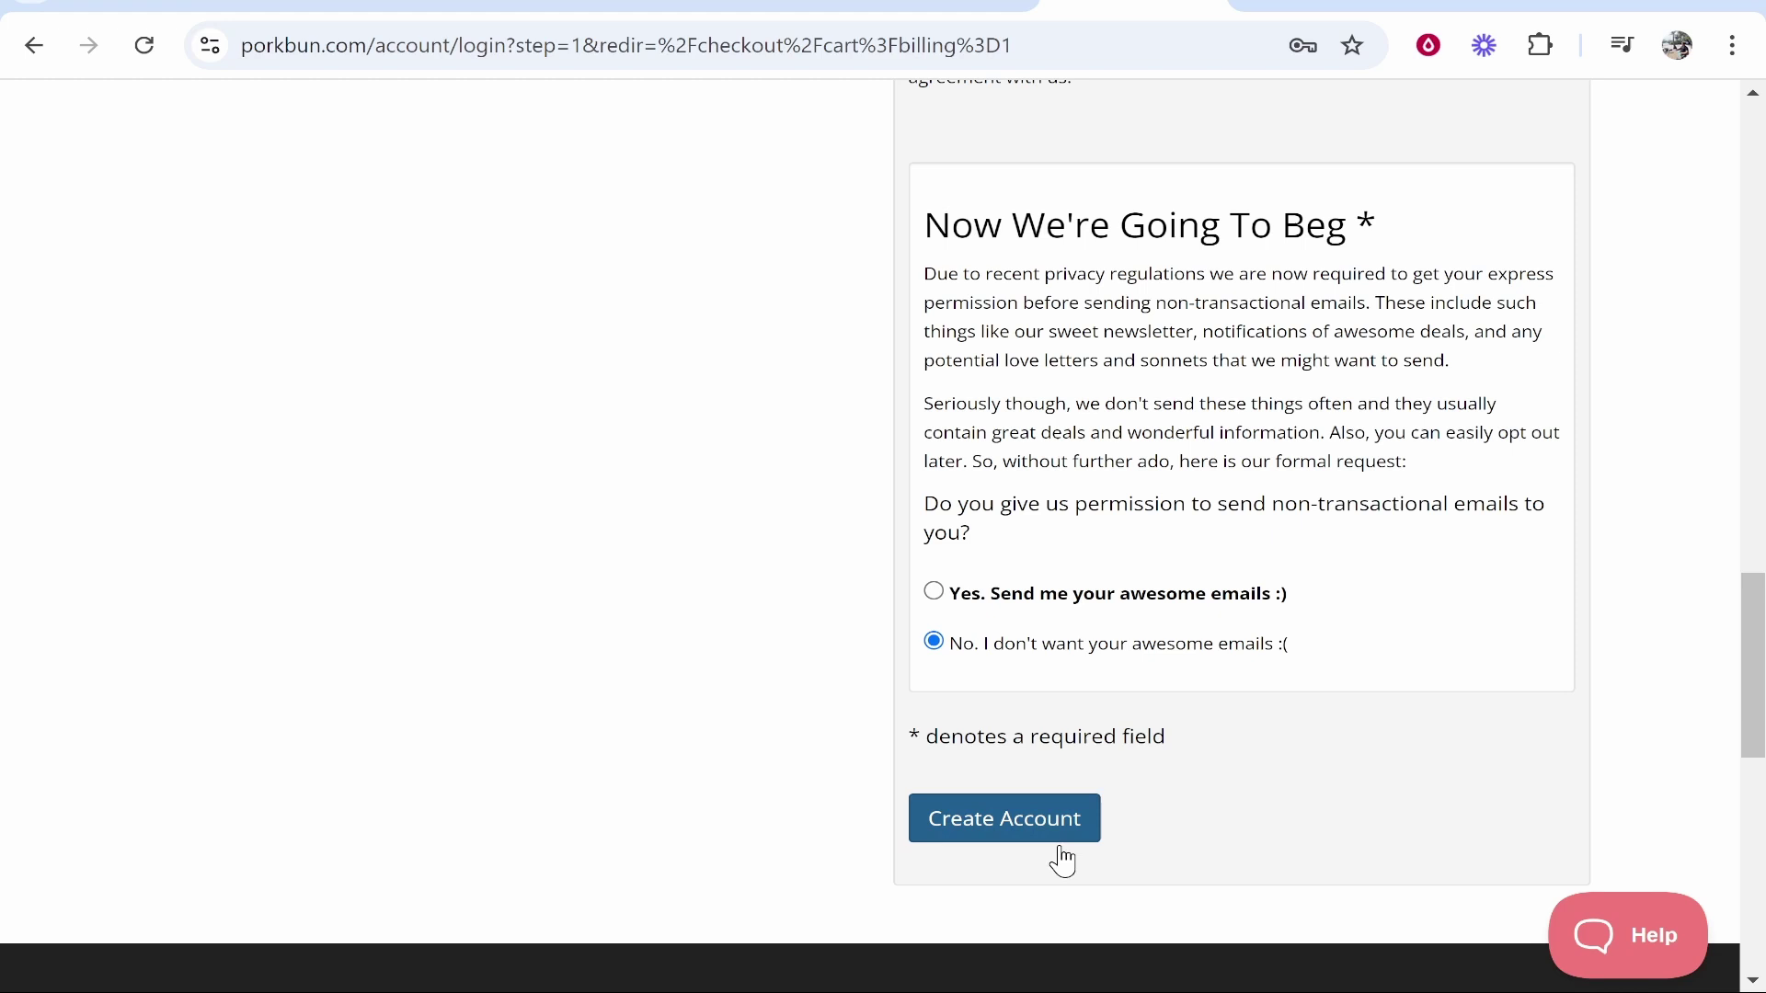
left_click(1023, 831)
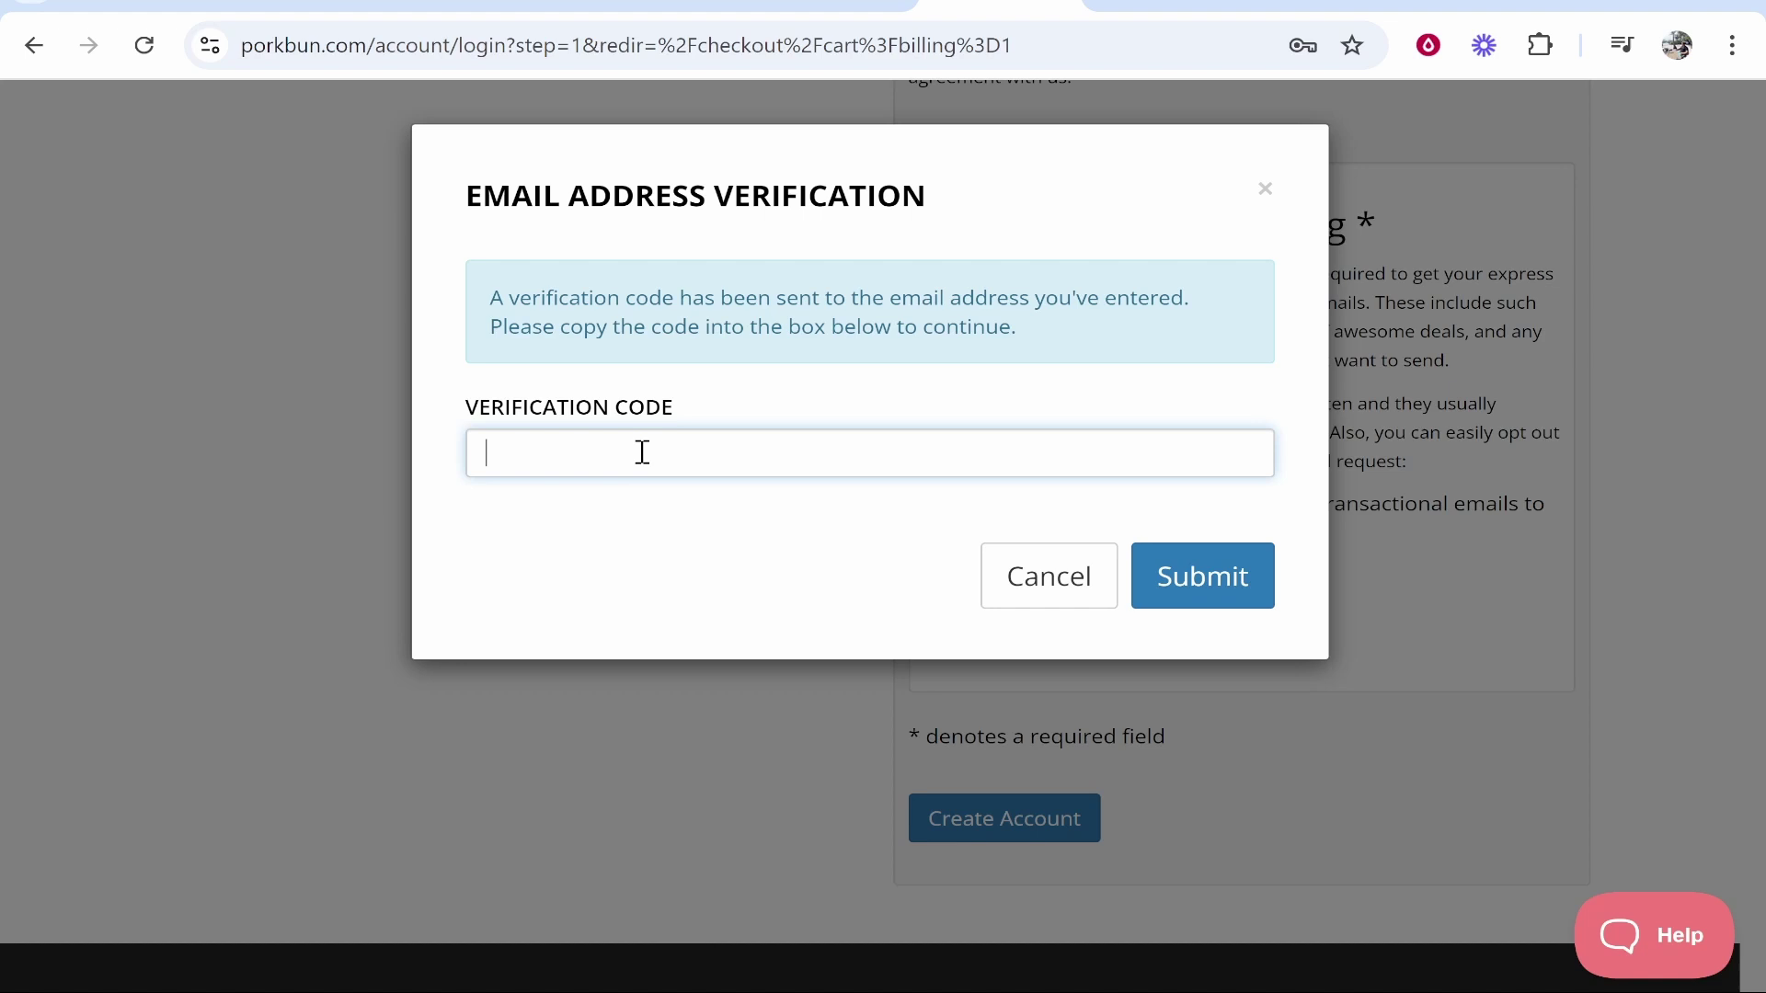
Paste the emailed verification code and submit it
key("ctrl+v")
double_click(681, 445)
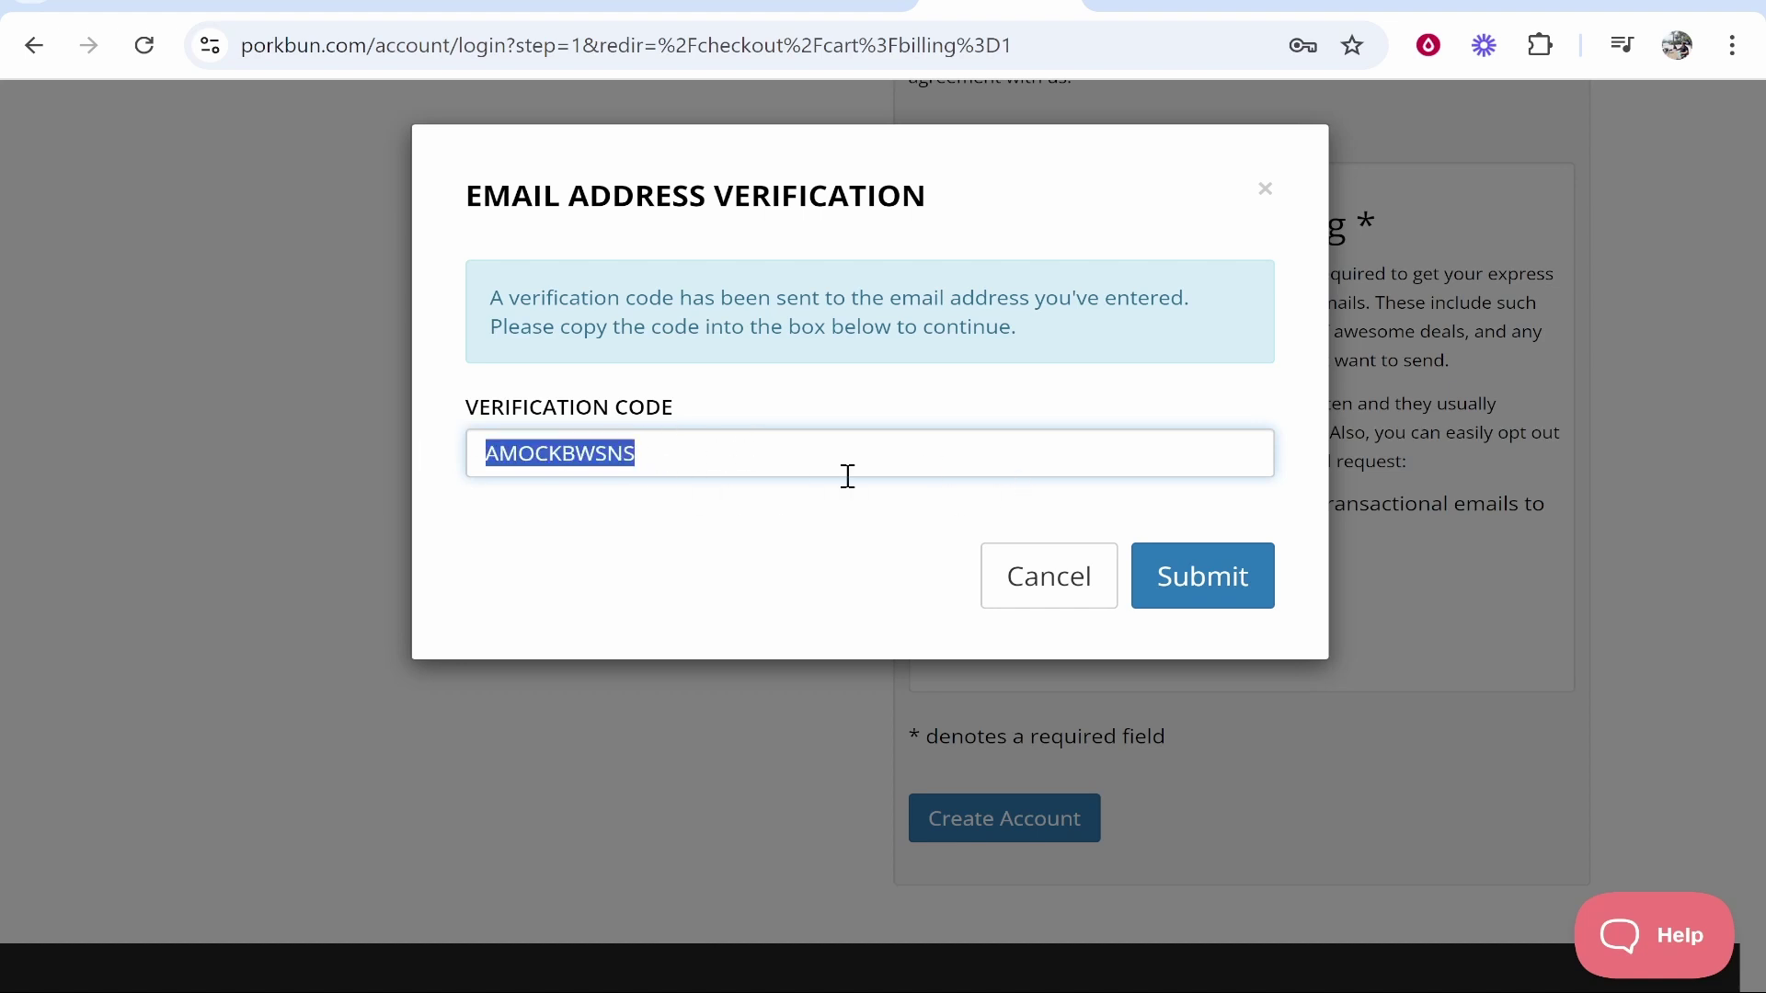
left_click(705, 458)
left_click(1176, 555)
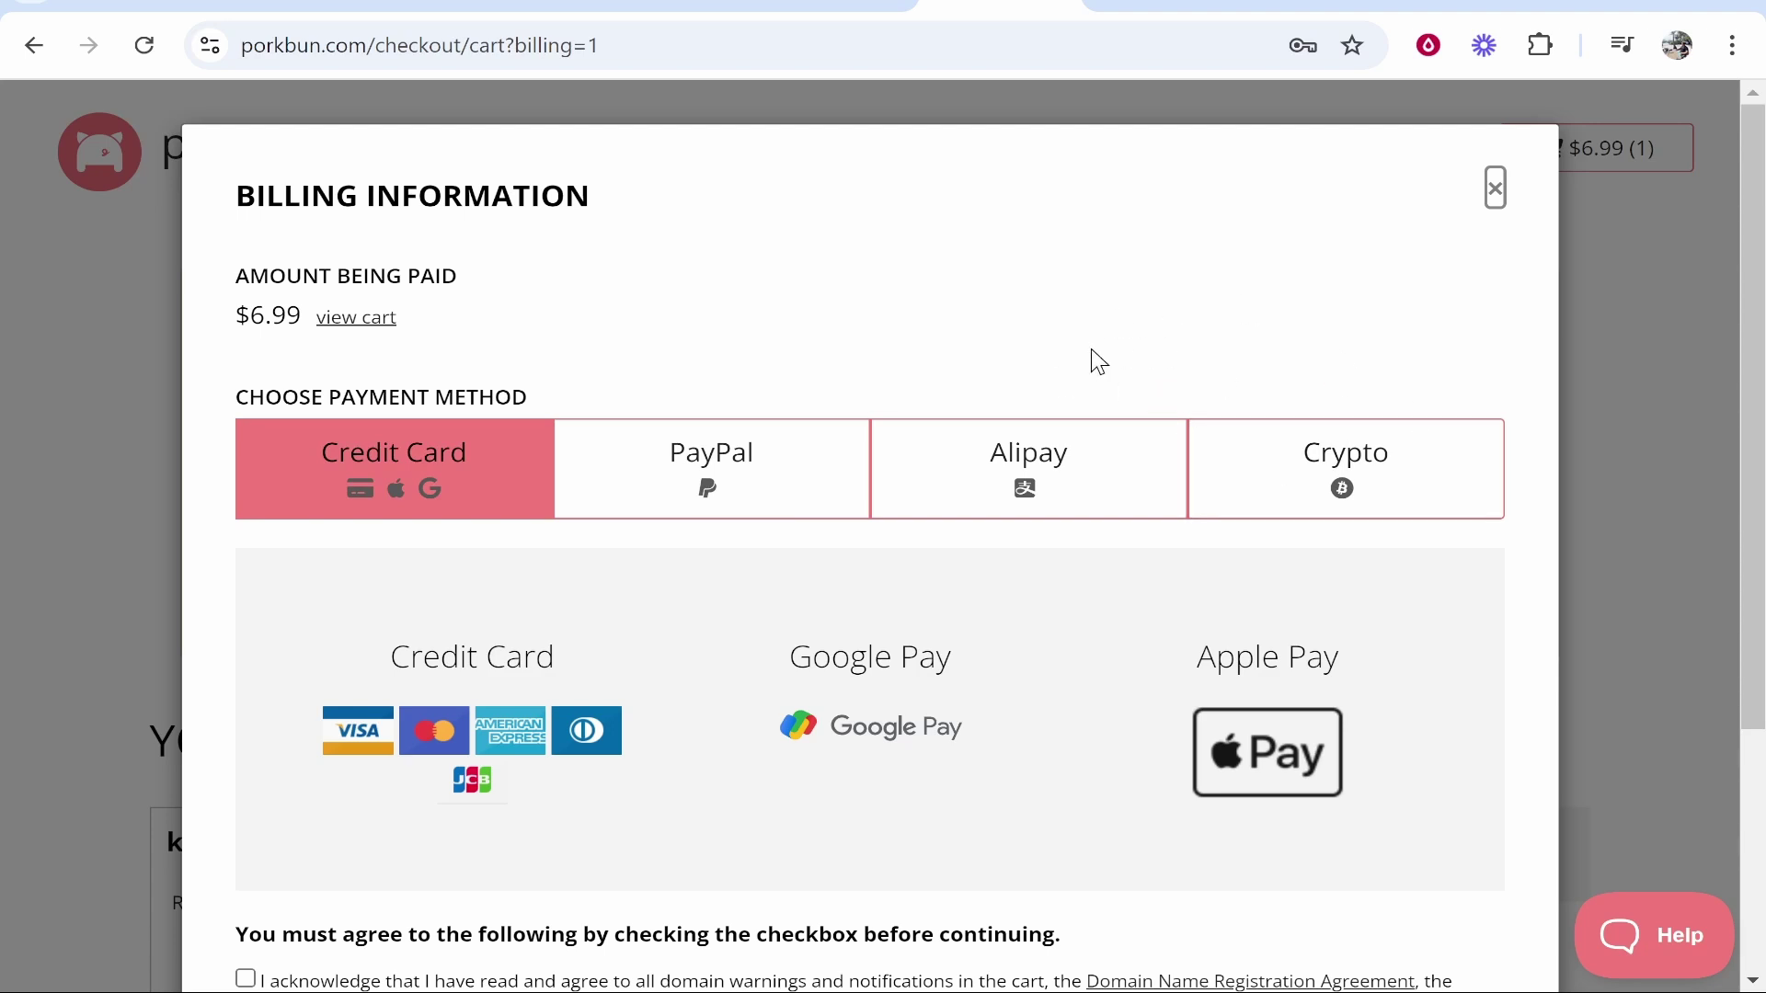
Accept the domain registration agreements and continue to credit card payment
scroll(393, 488, "down", 2)
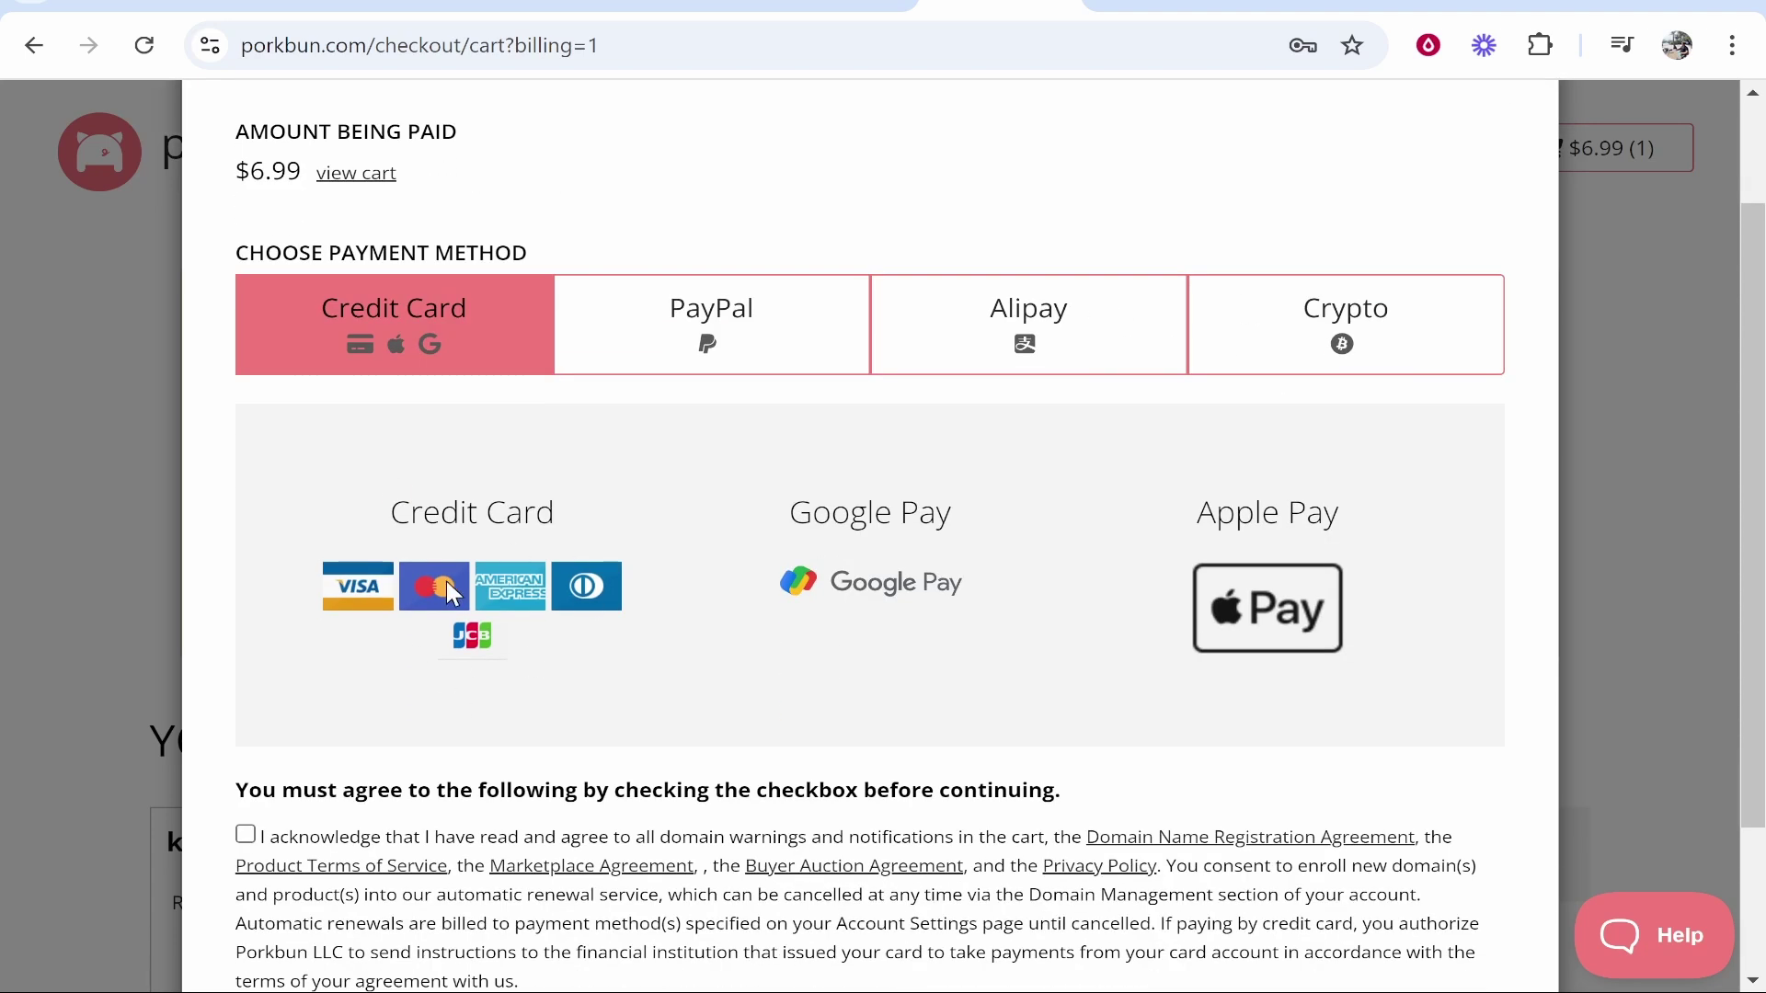
scroll(460, 598, "down", 2)
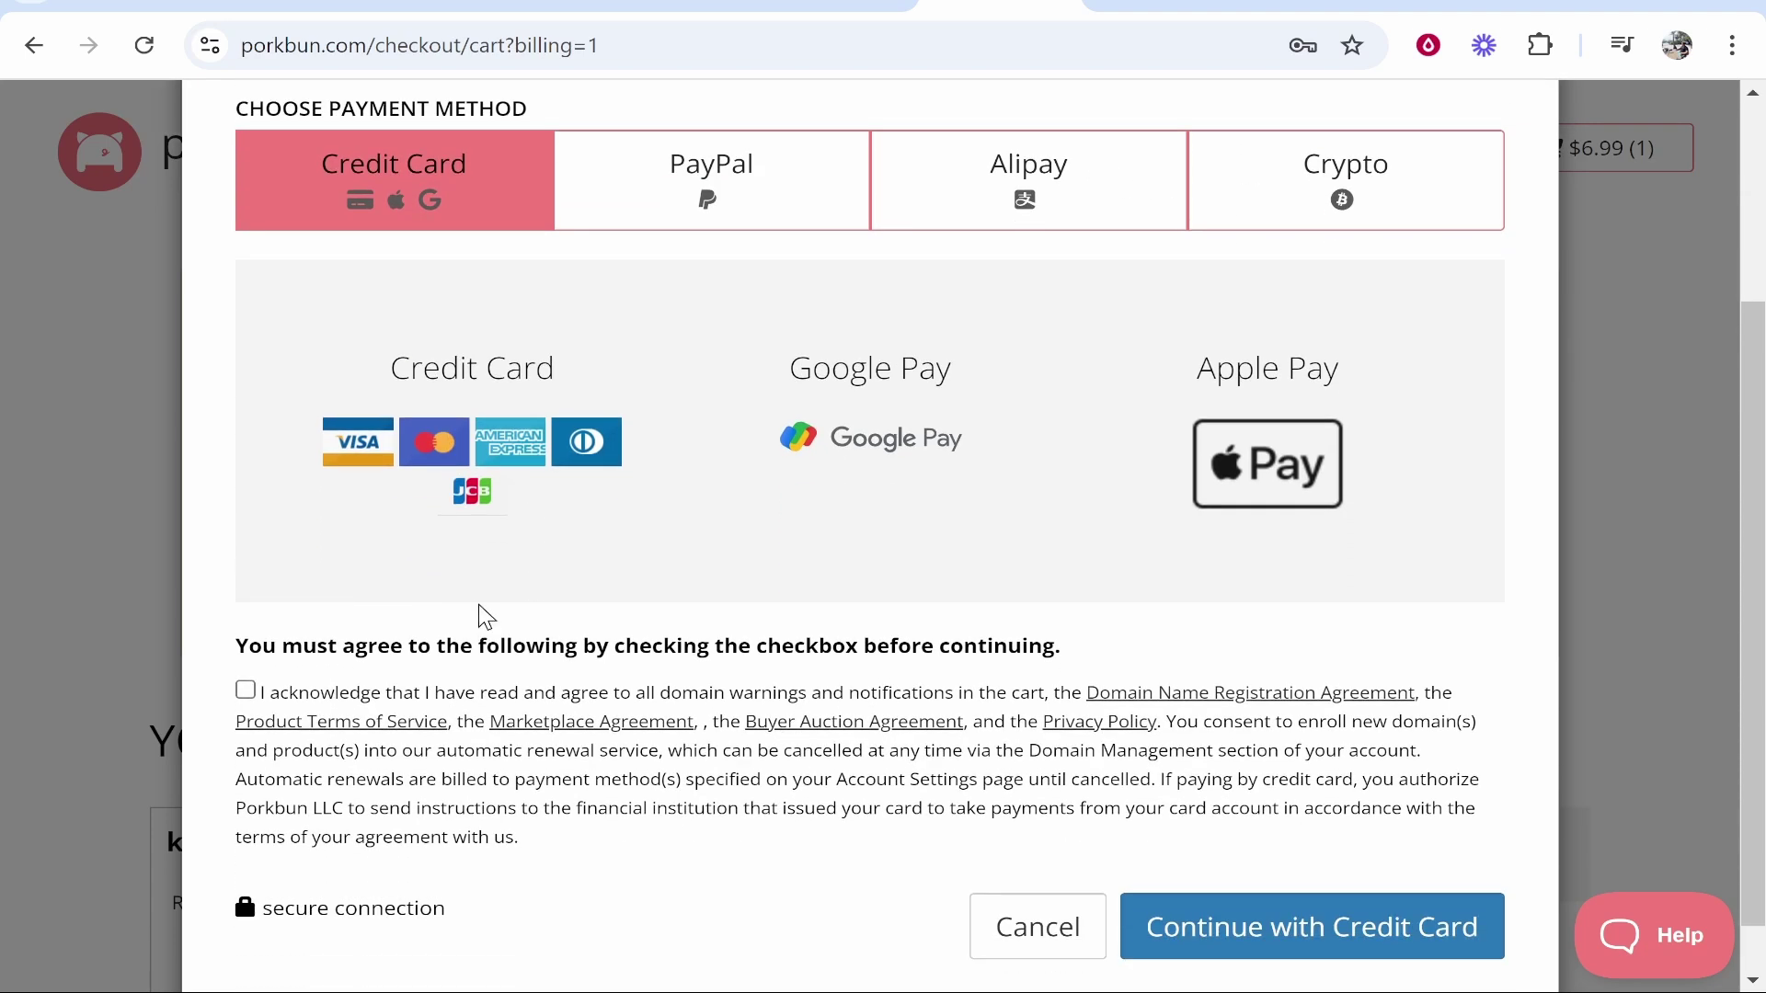
left_click(245, 691)
scroll(998, 641, "down", 1)
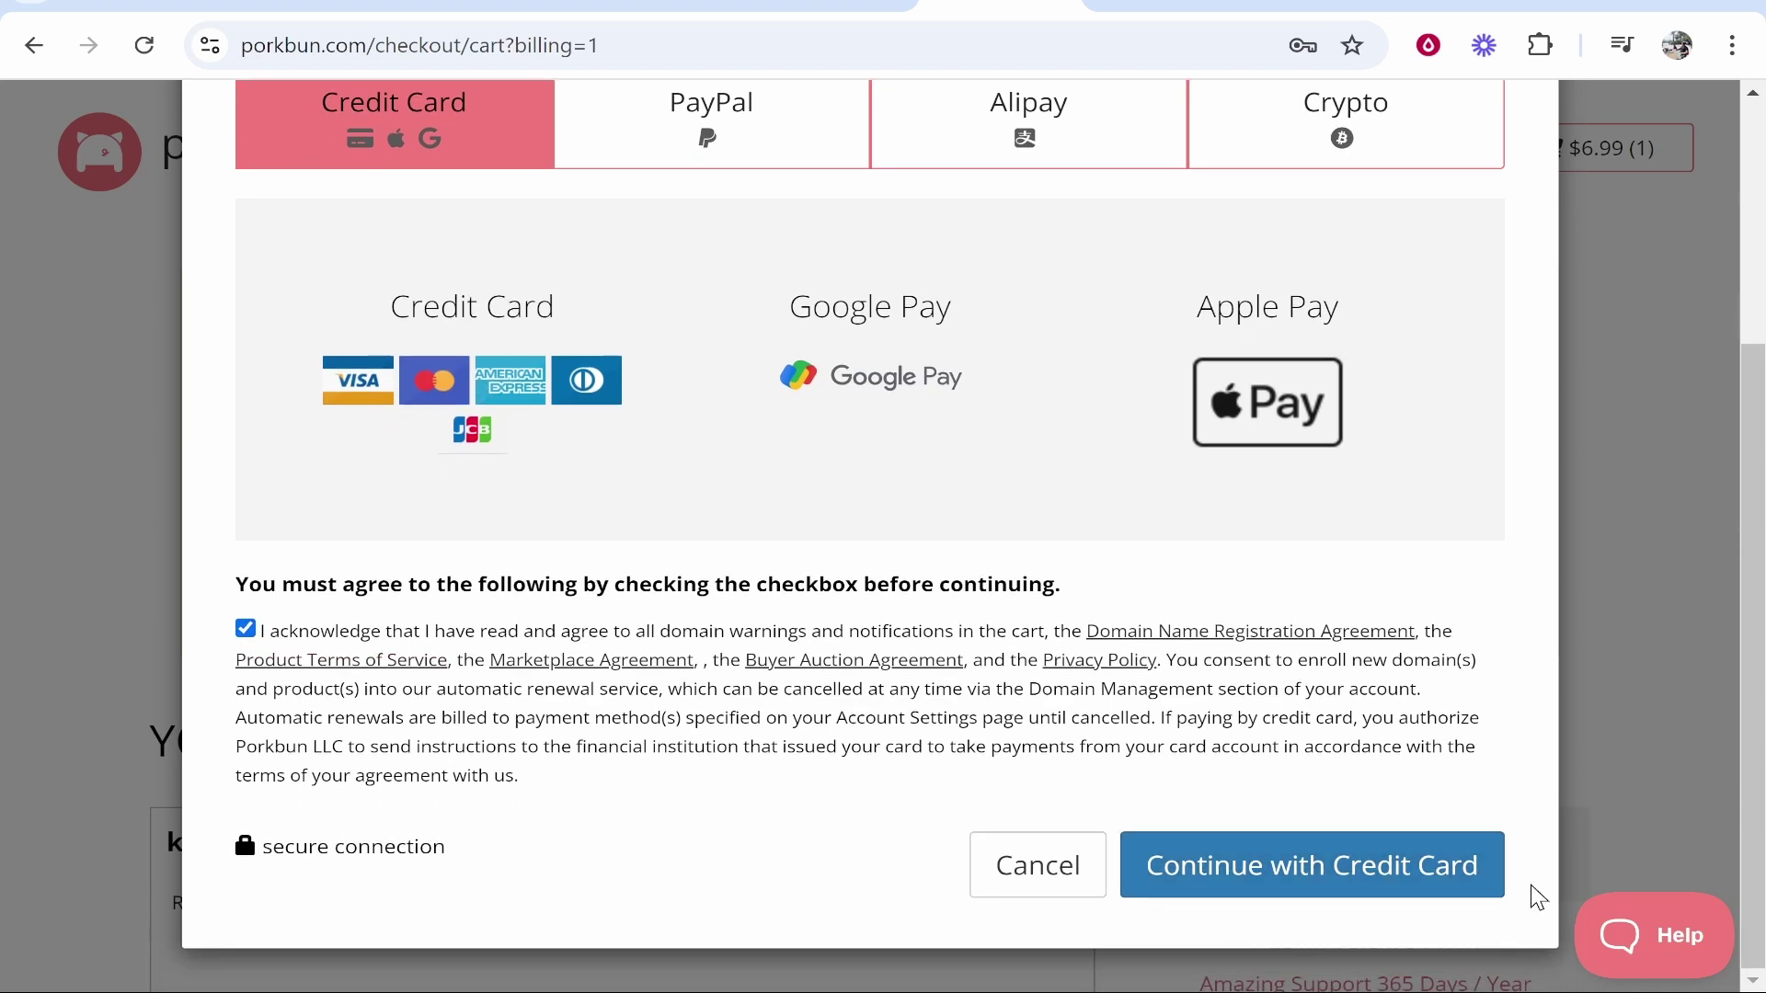
left_click(1411, 871)
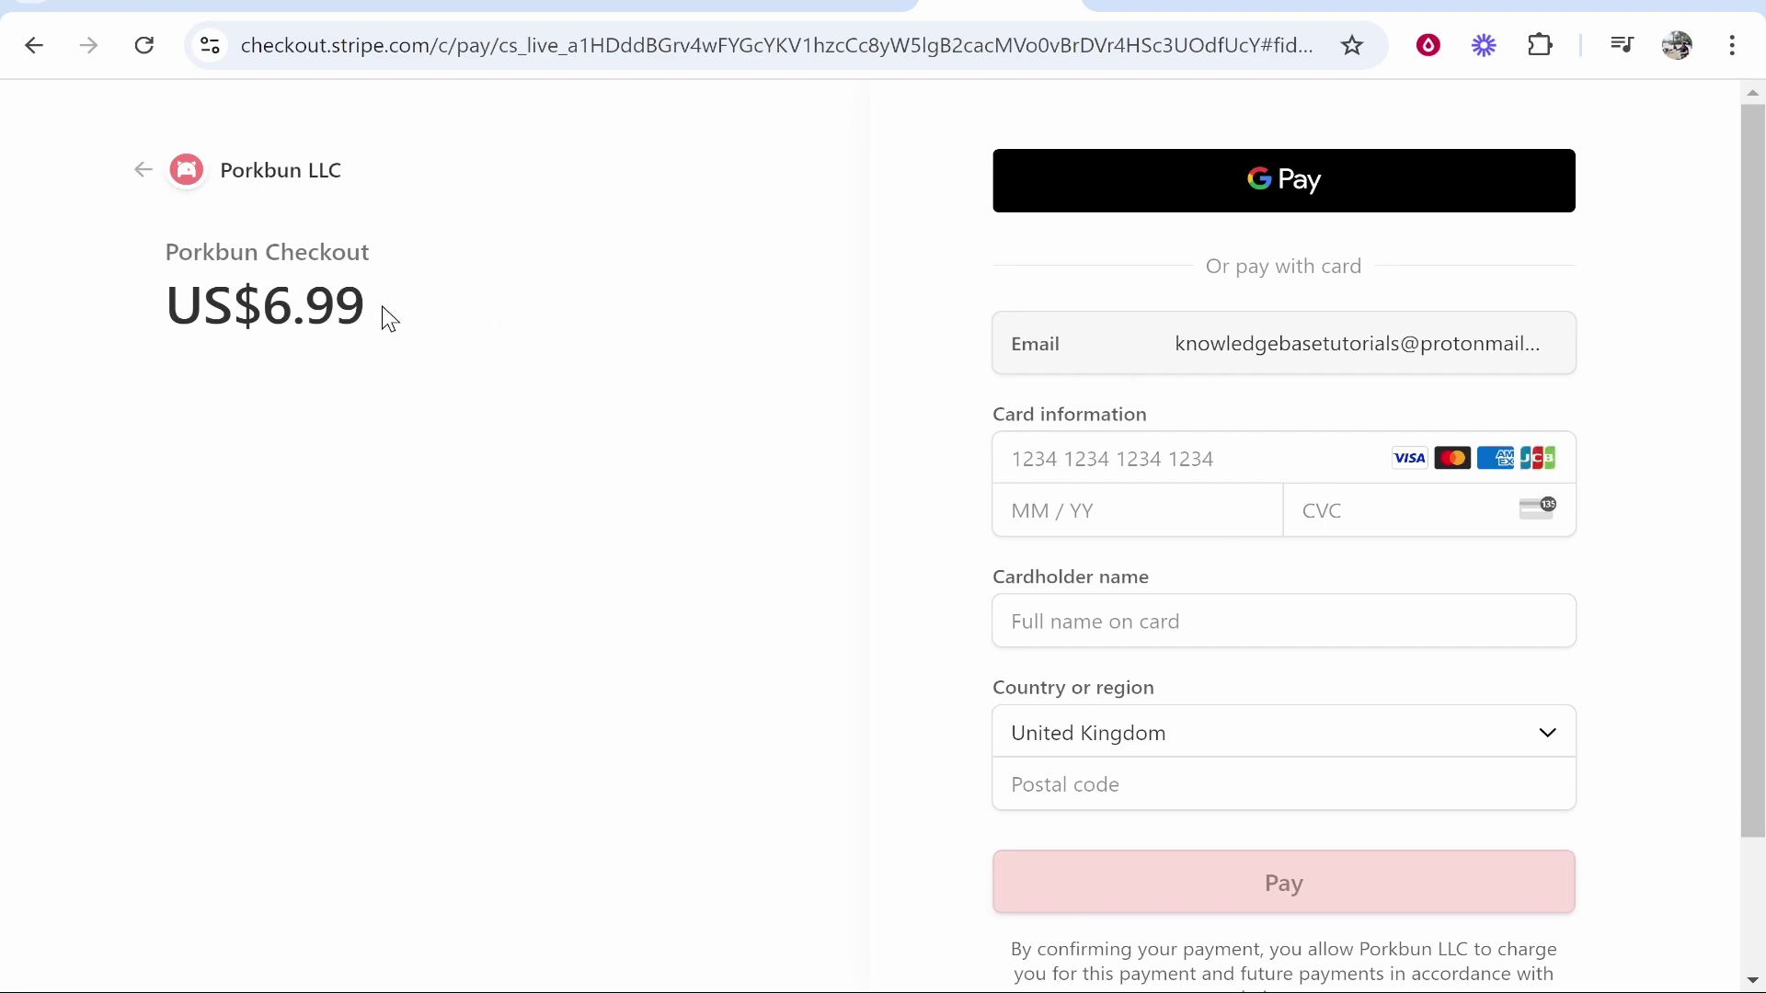
Check the US$6.99 Stripe checkout total, then return to the Porkbun domains page
left_click_drag(381, 312, 232, 312)
left_click(405, 322)
key("alt+Left")
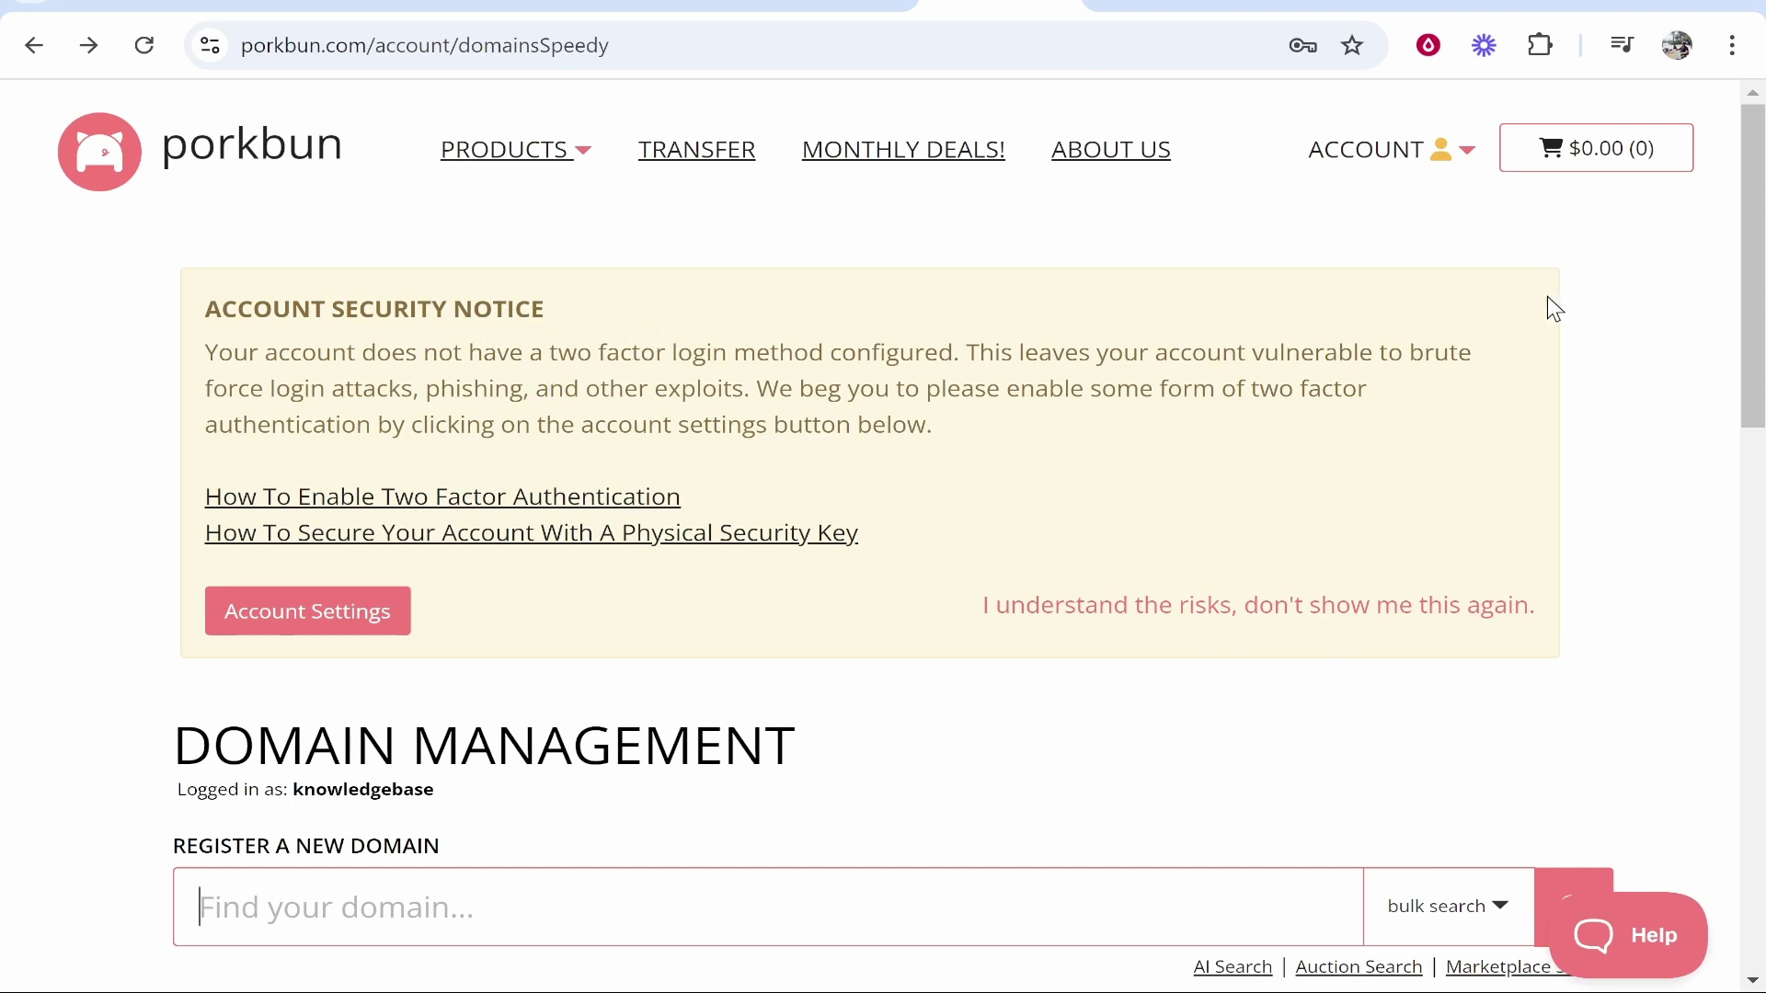
scroll(1485, 304, "down", 6)
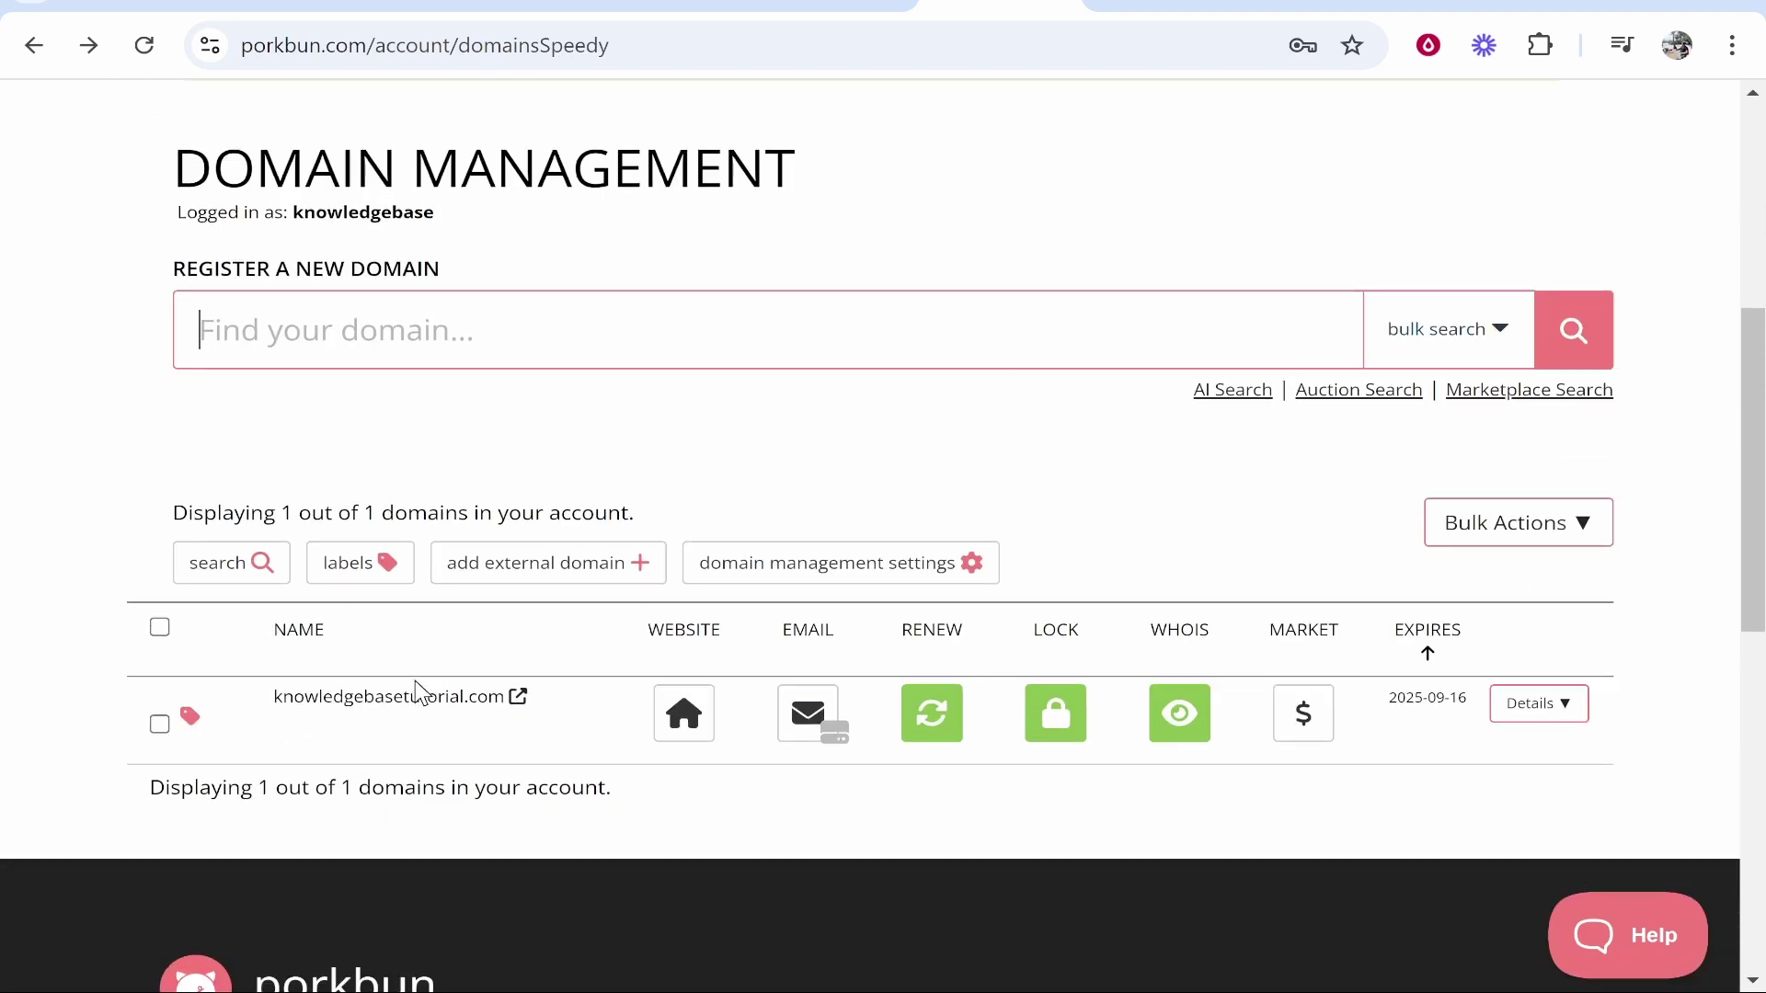
scroll(460, 745, "up", 6)
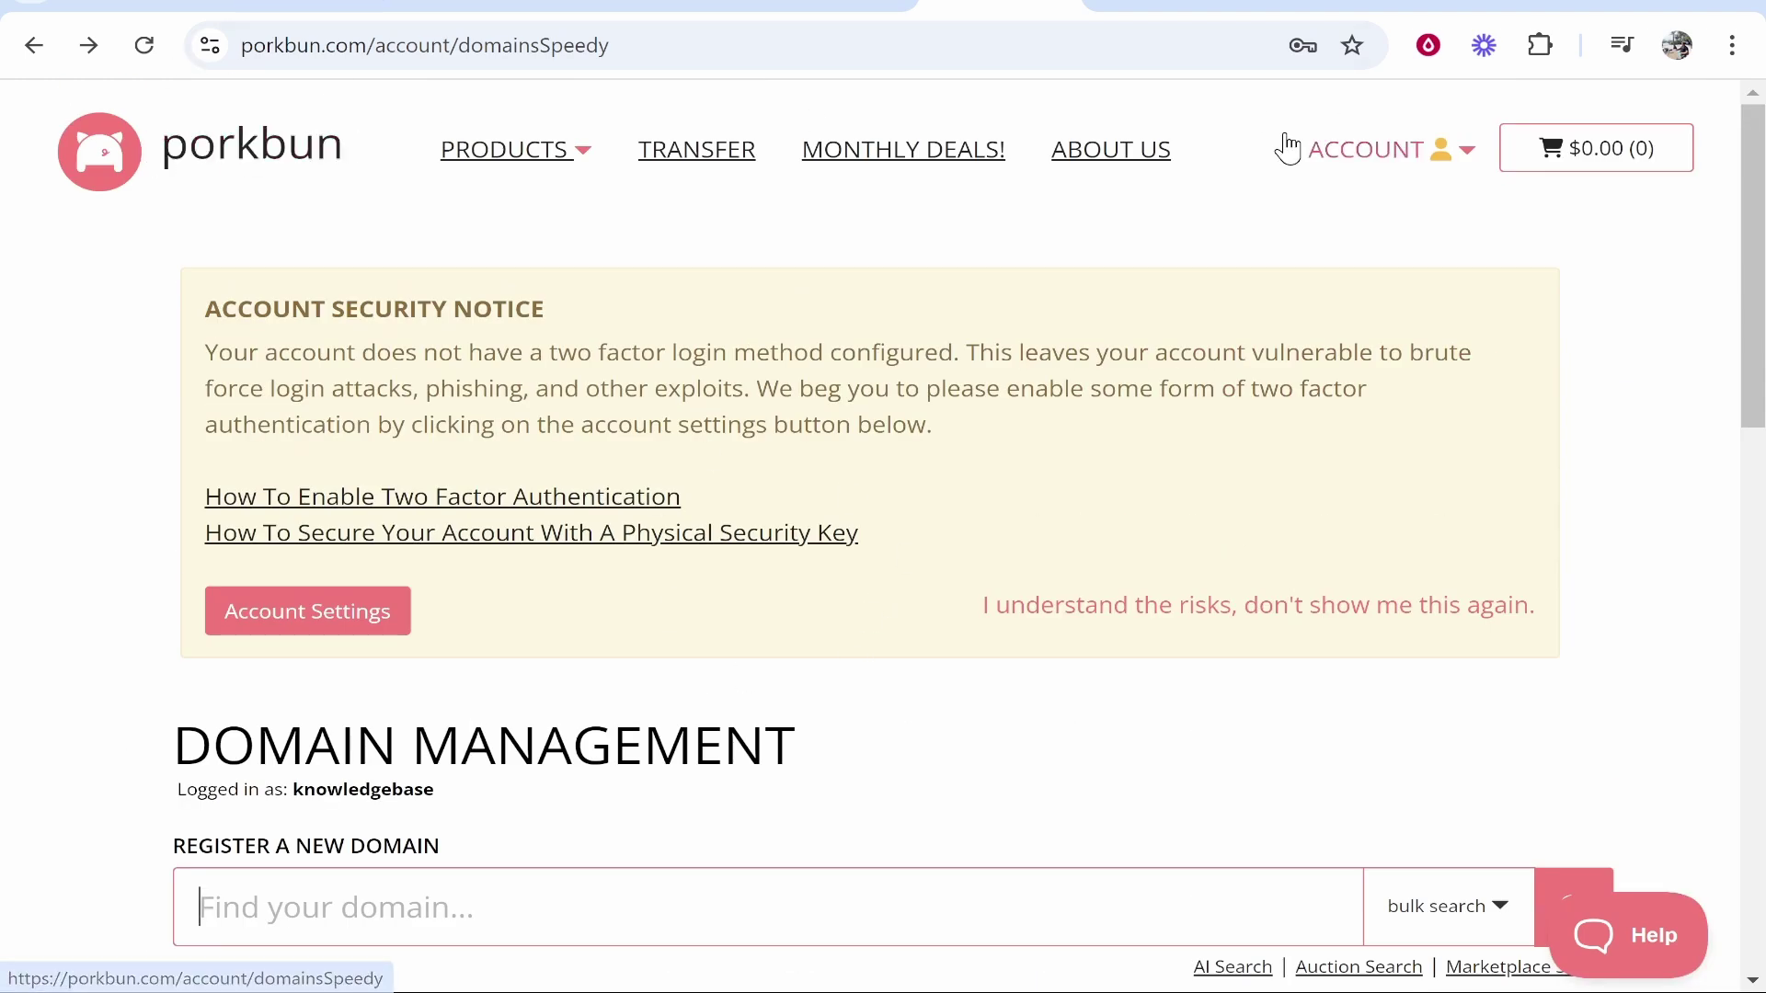
left_click(1384, 165)
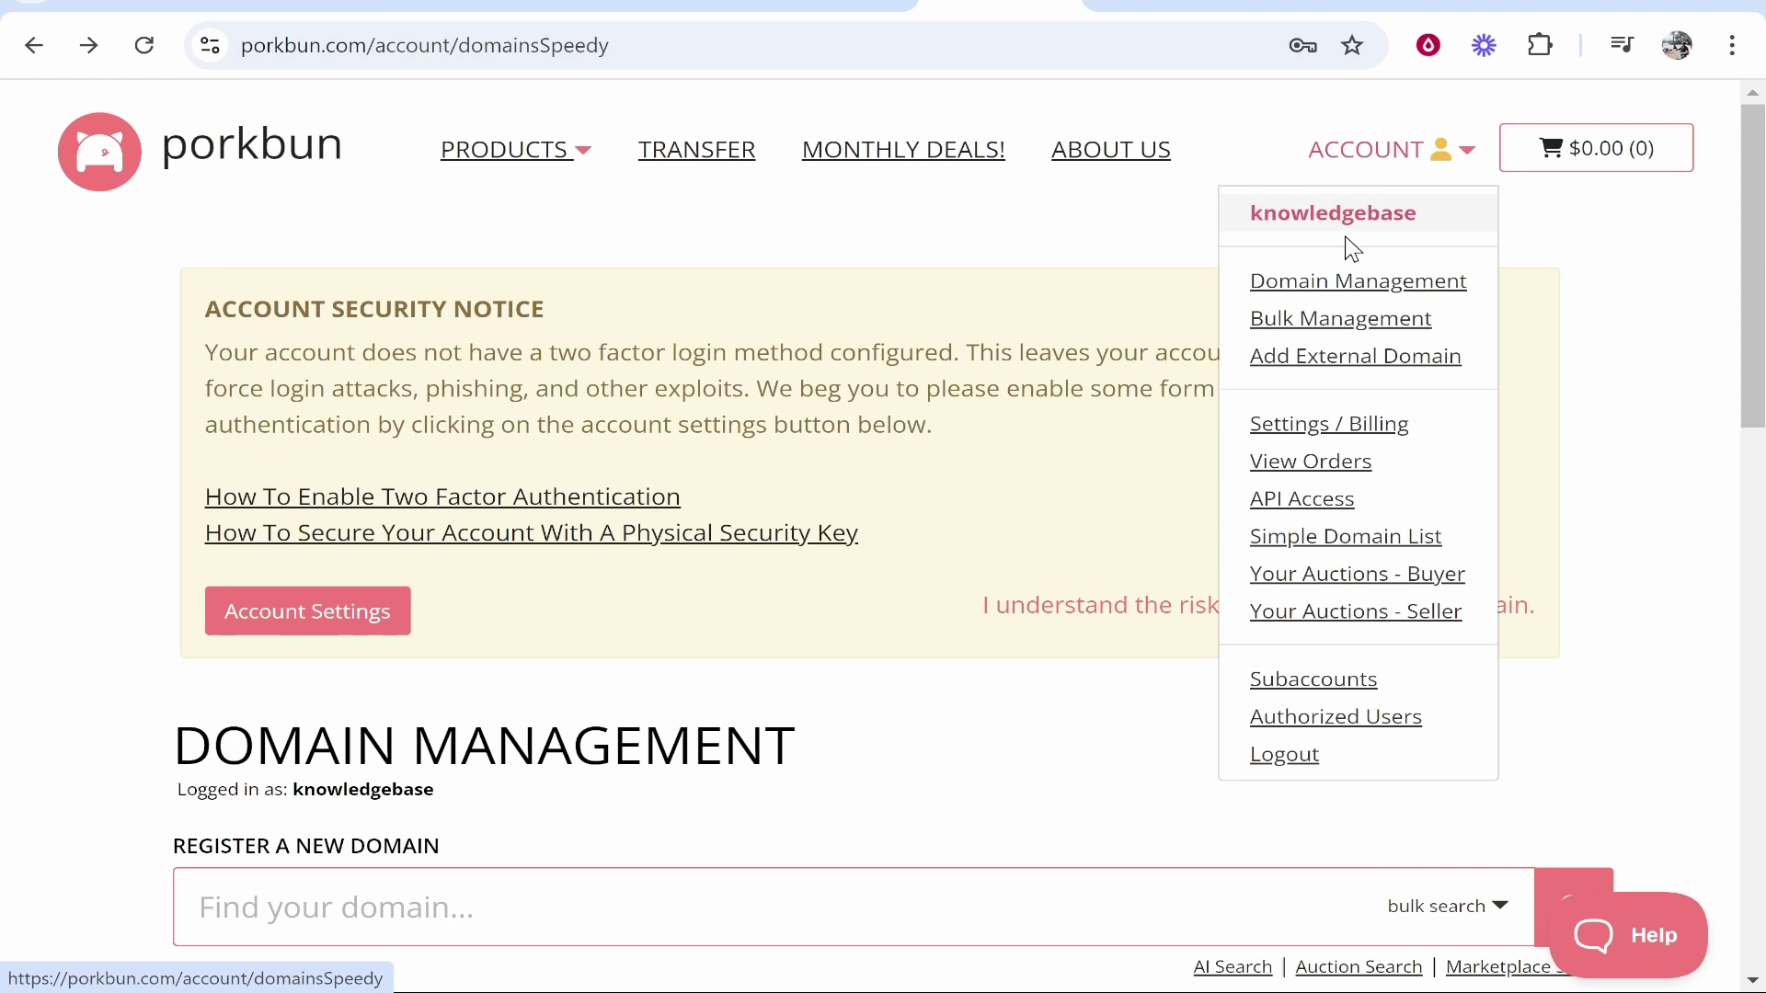
left_click(1315, 285)
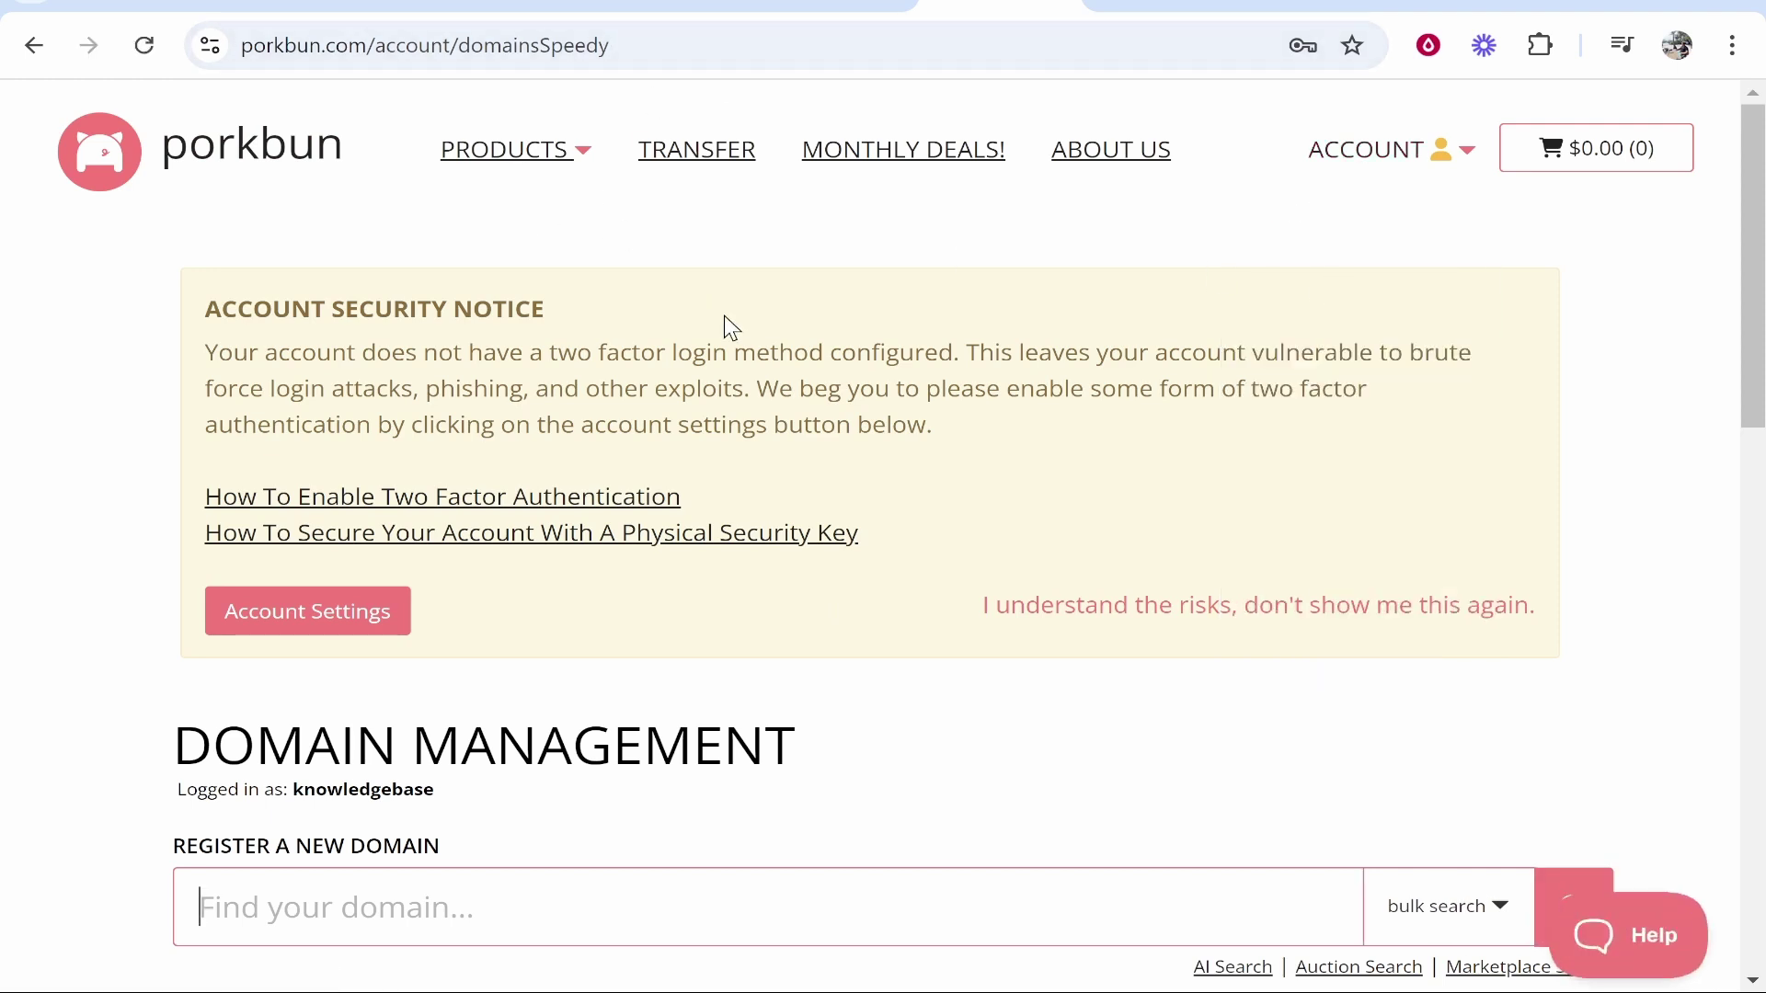
scroll(727, 316, "down", 6)
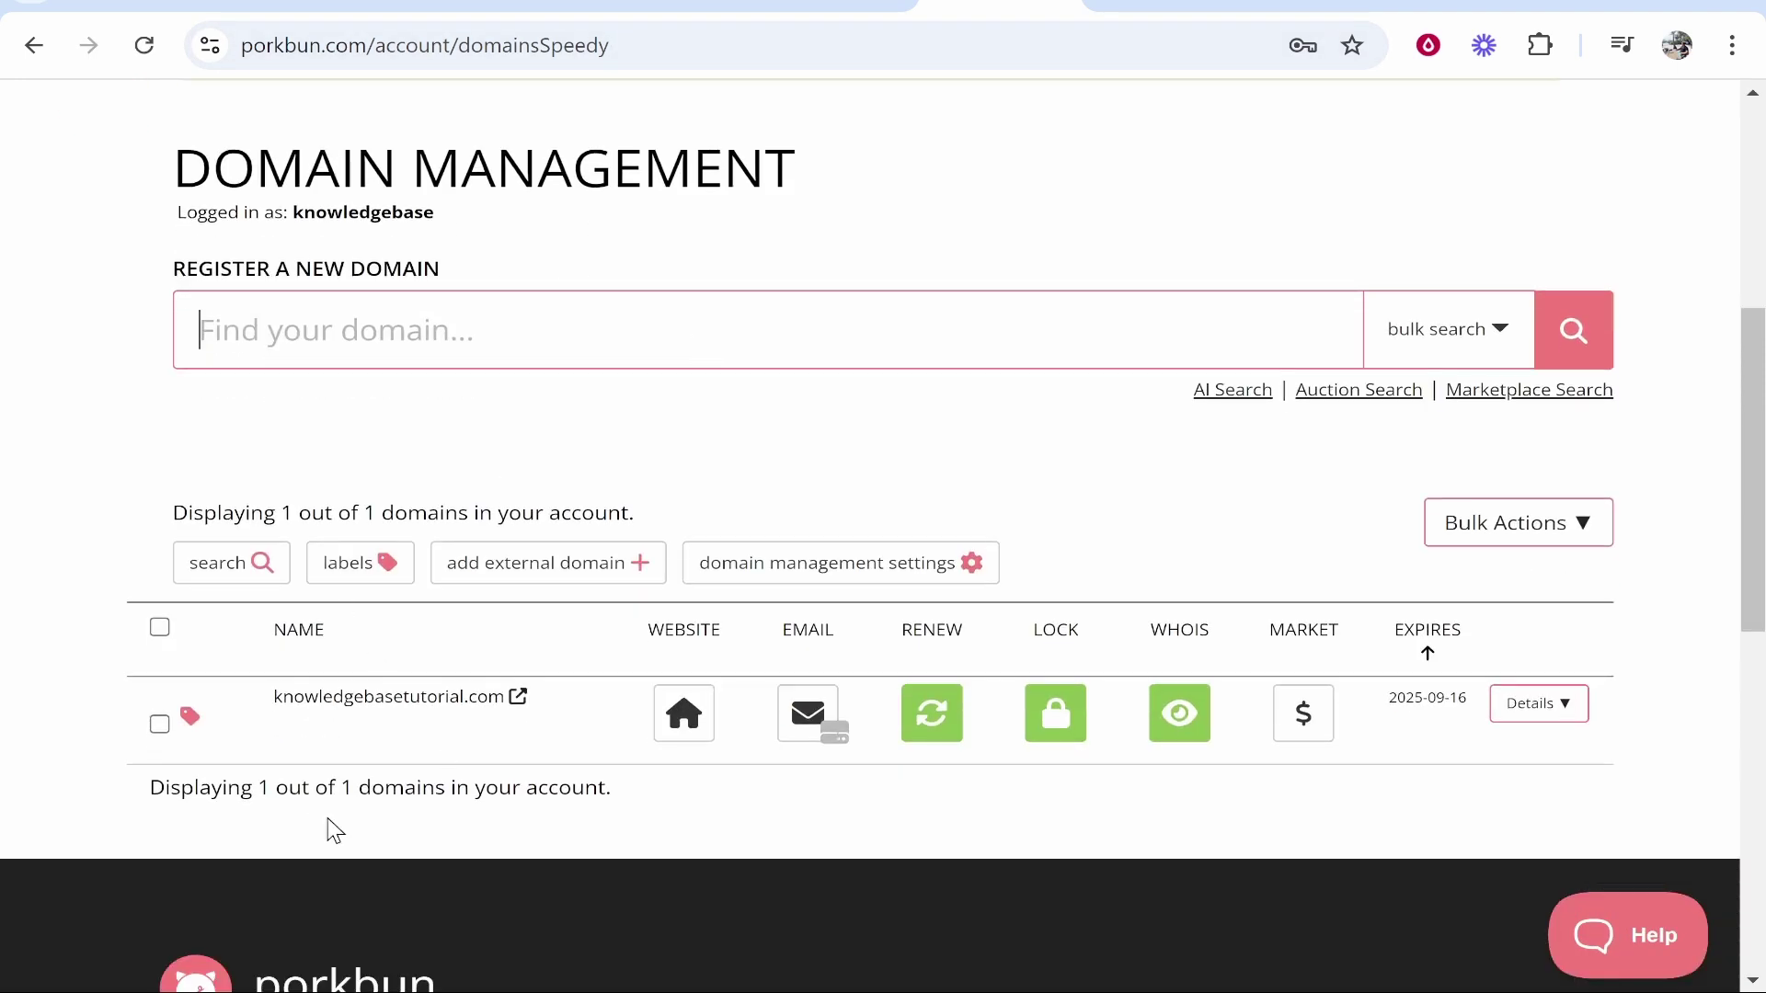